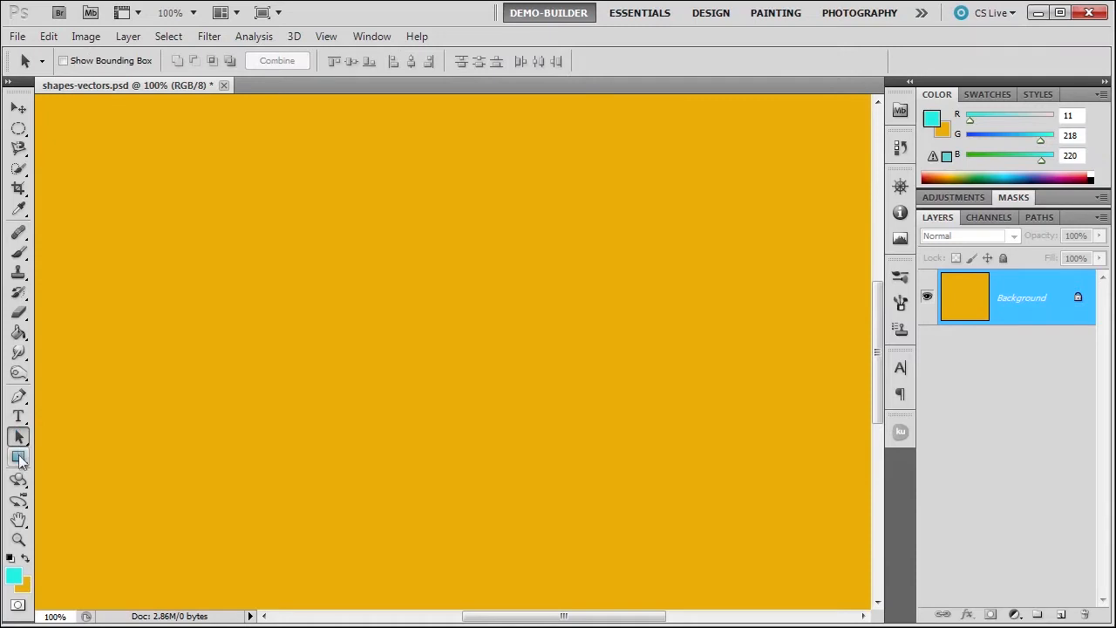
- Draw a wide cyan rectangle on the canvas as a shape layer with the Rectangle tool
left_click(21, 440)
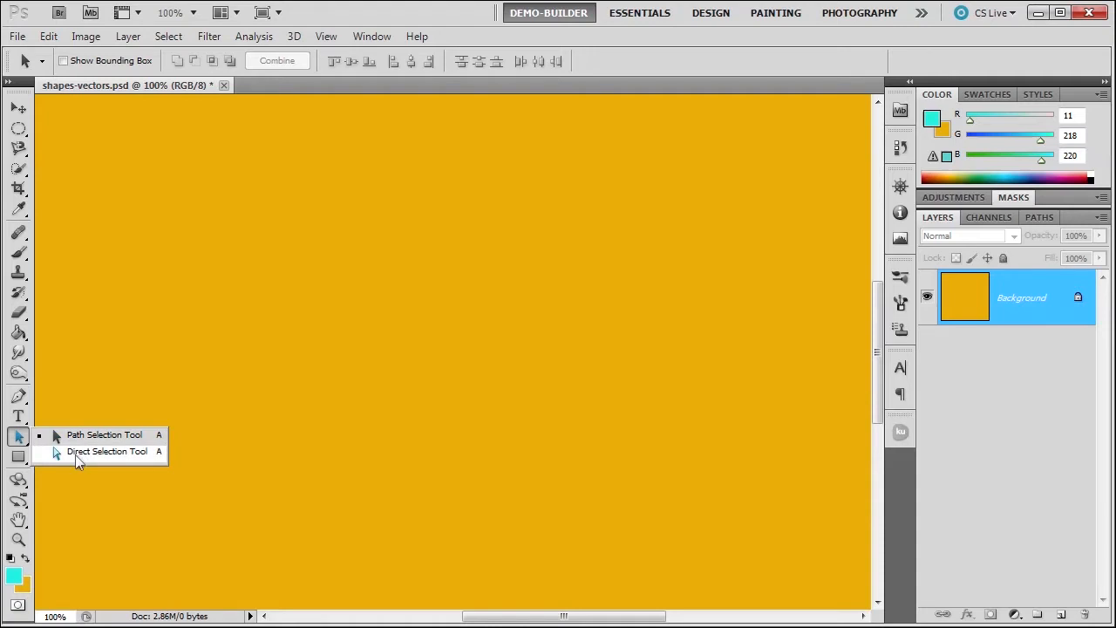
left_click(54, 433)
left_click(19, 457)
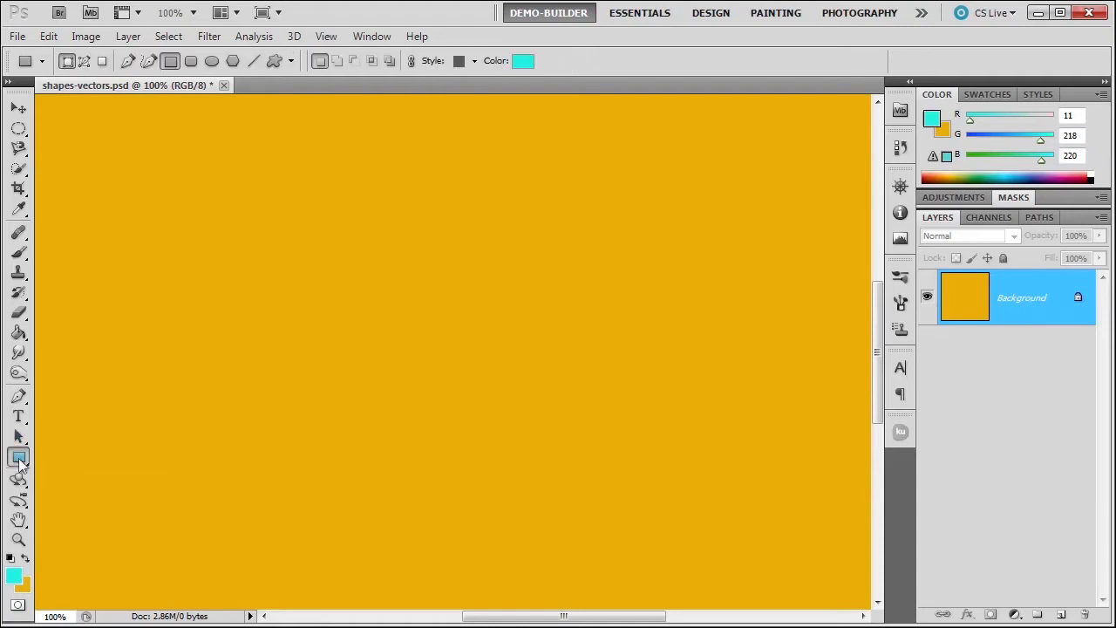
left_click(19, 459)
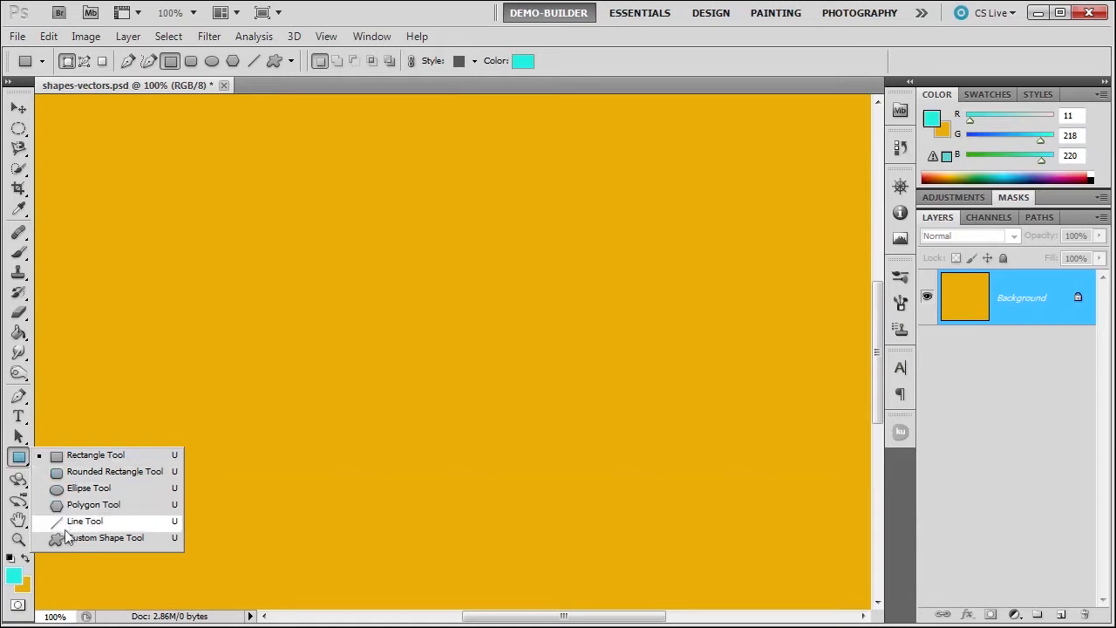
left_click(19, 458)
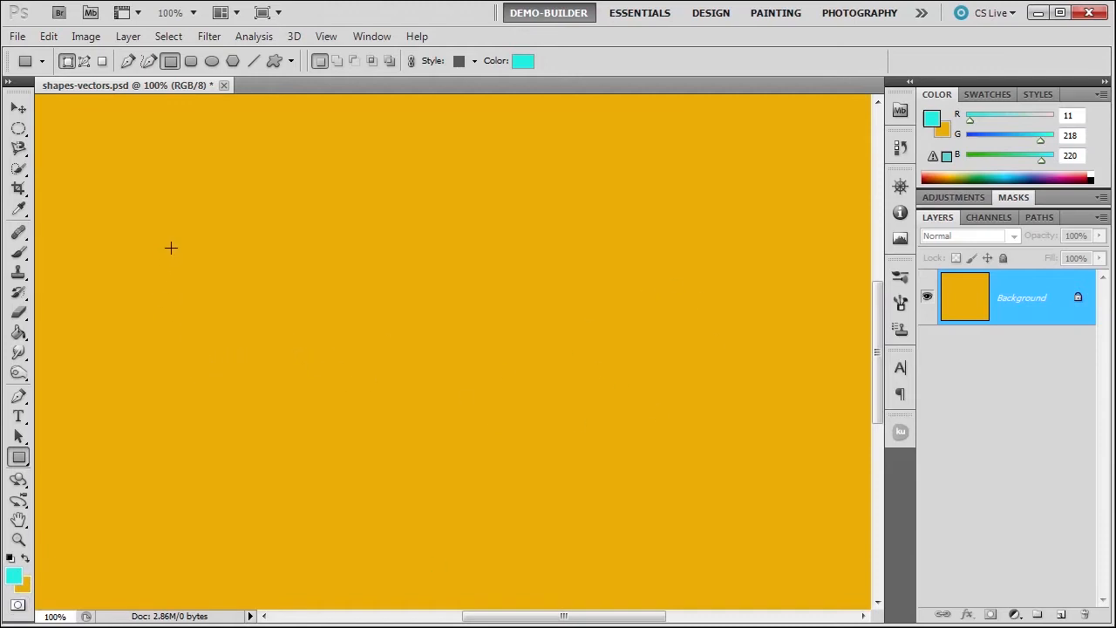
left_click_drag(167, 240, 569, 509)
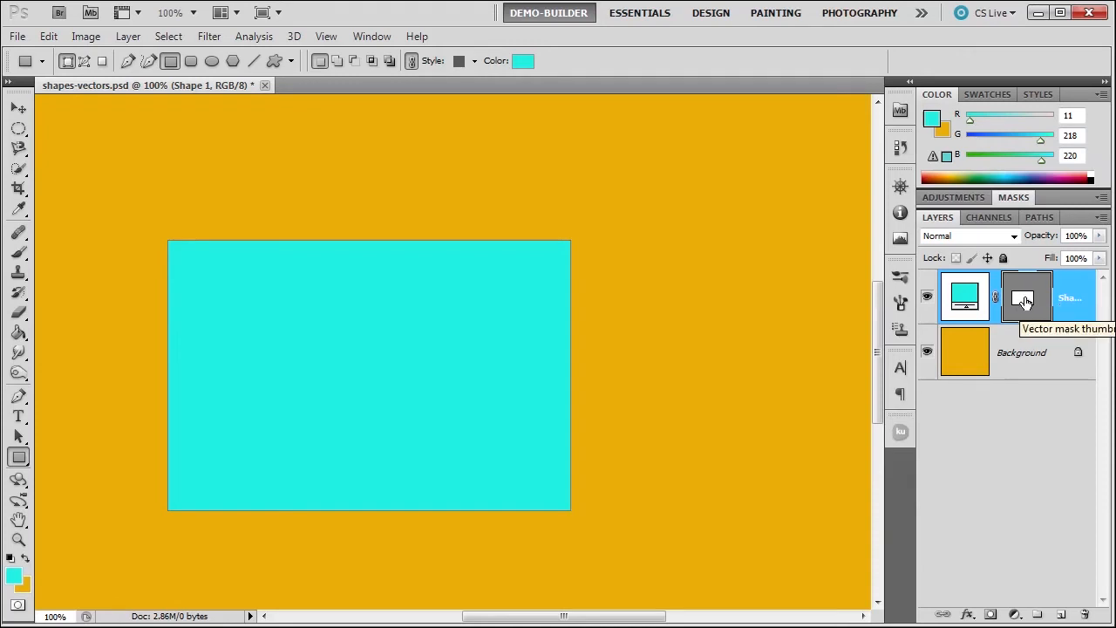
- Move the cyan rectangle across the canvas and back to its centre with the Move tool
left_click(18, 109)
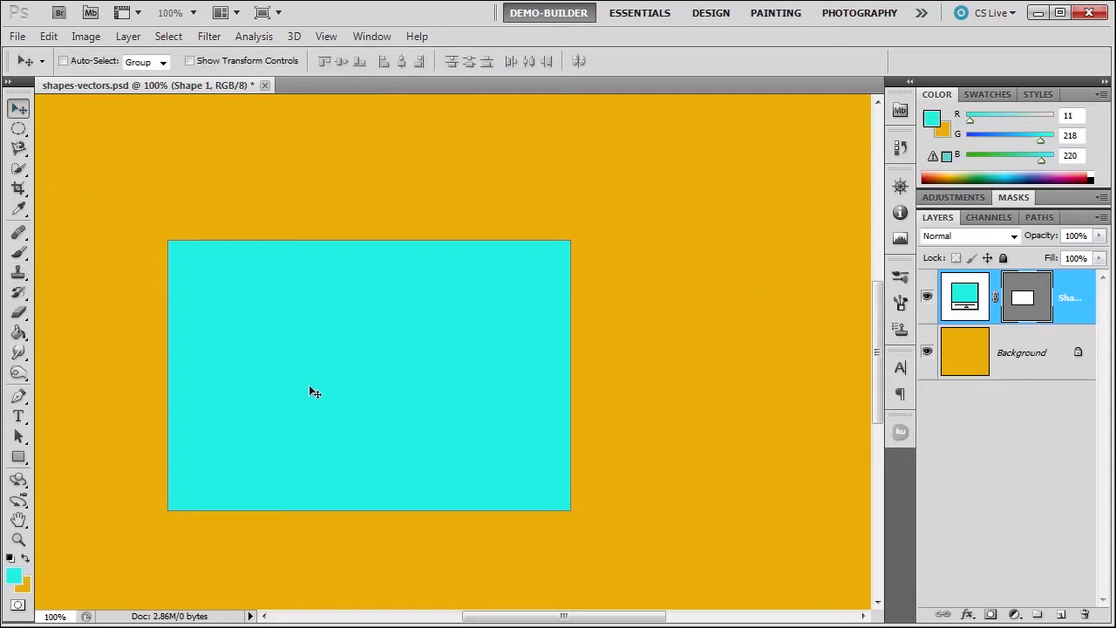
left_click_drag(309, 386, 558, 396)
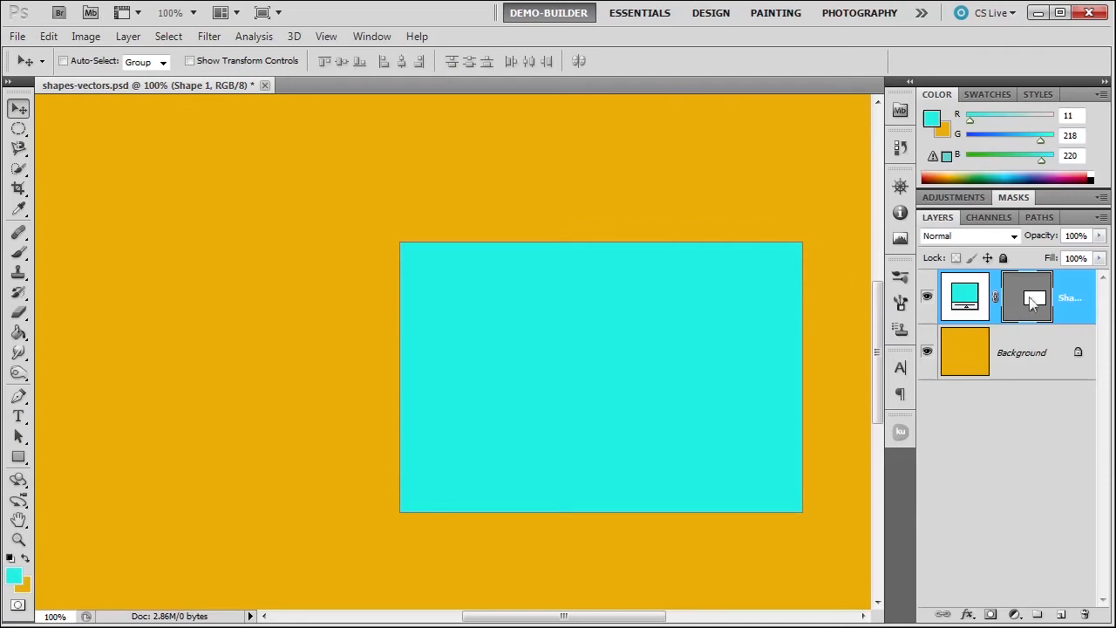
left_click_drag(624, 360, 489, 334)
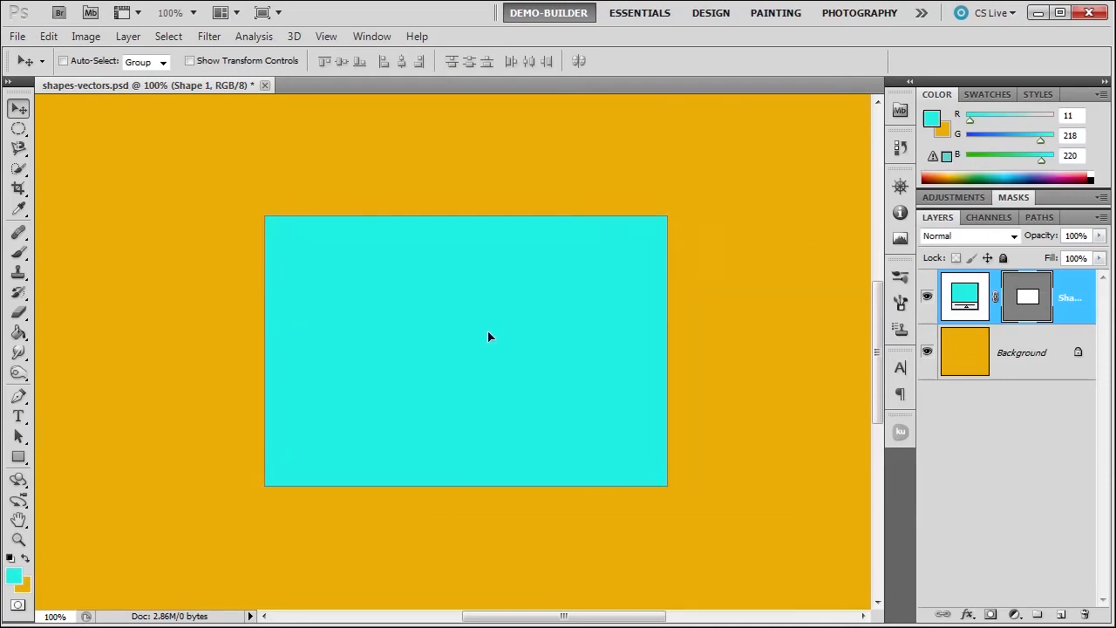
- View the first rectangle's vector mask path and draw a tall, narrow cyan rectangle beside it as a separate shape layer
left_click(18, 457)
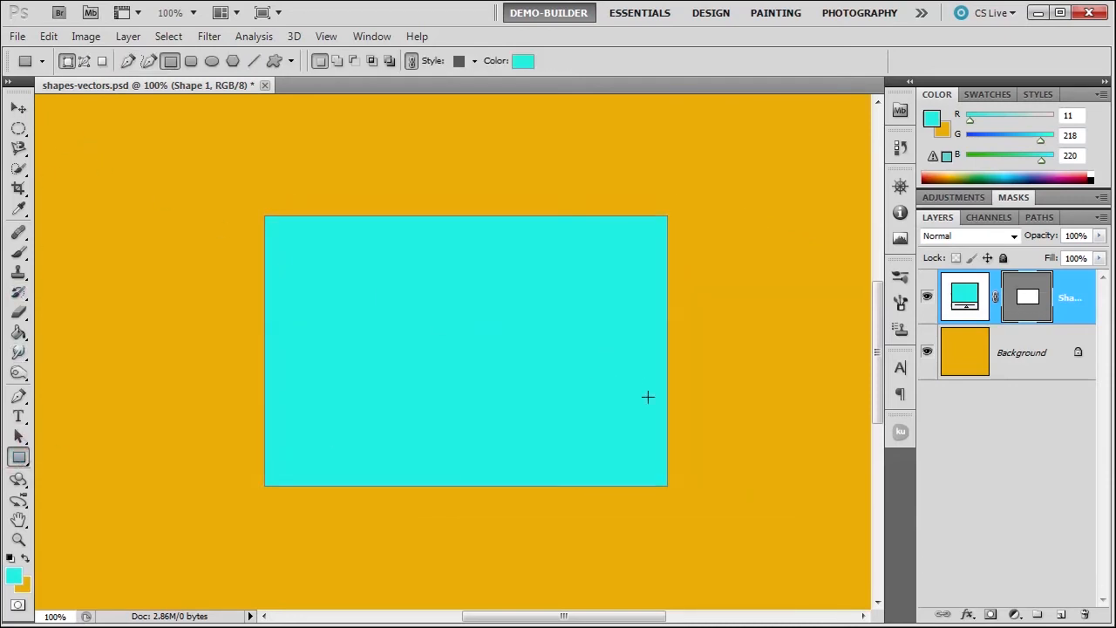
left_click(1041, 217)
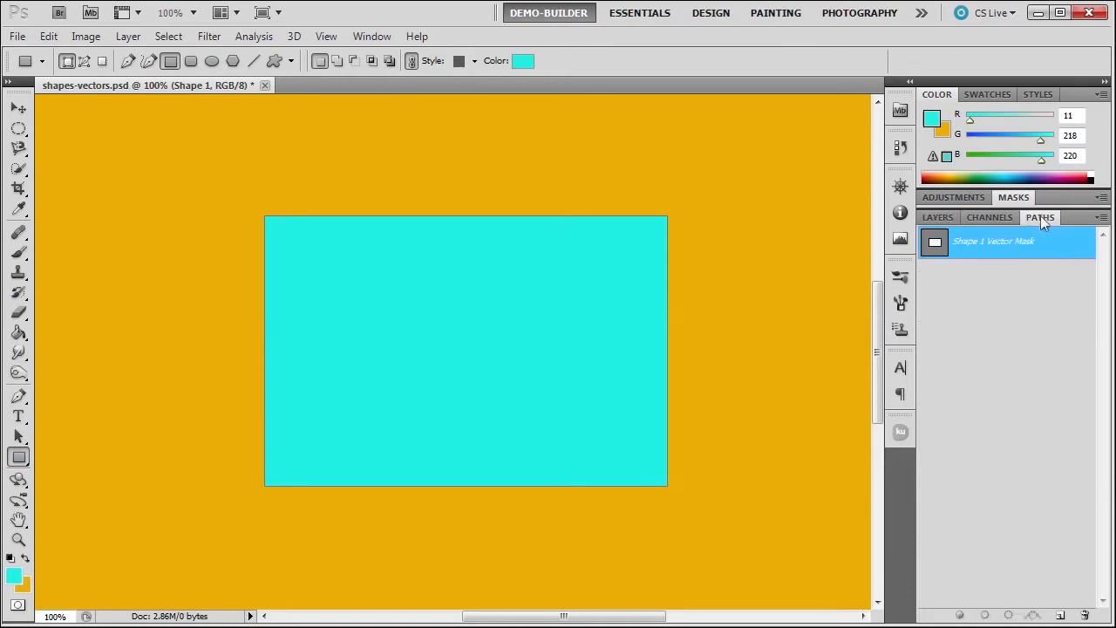
left_click(937, 218)
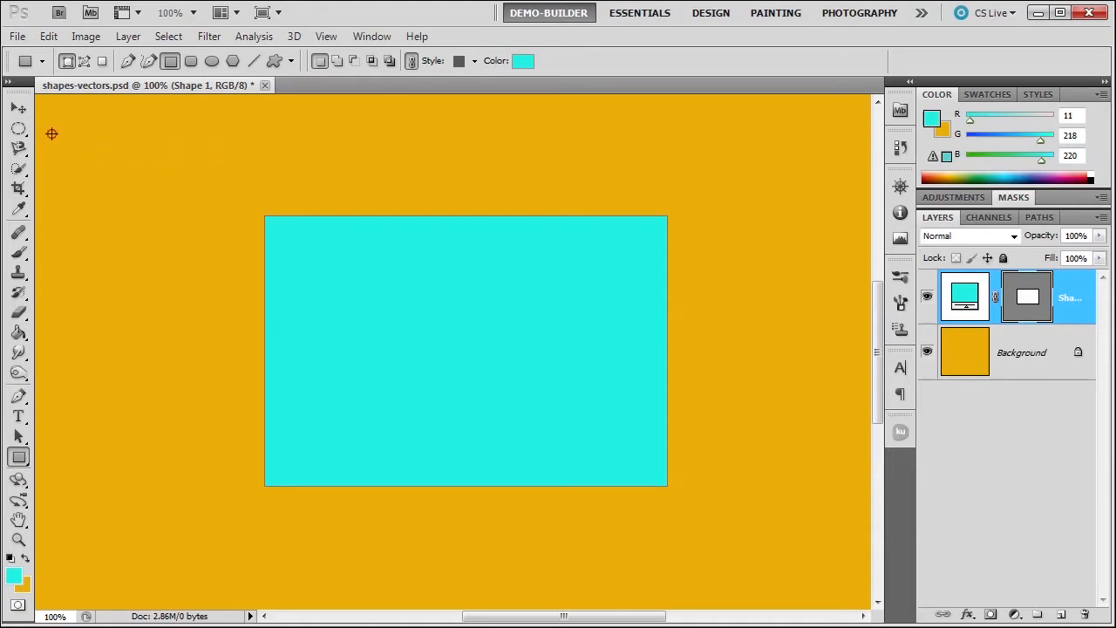
left_click_drag(51, 133, 203, 556)
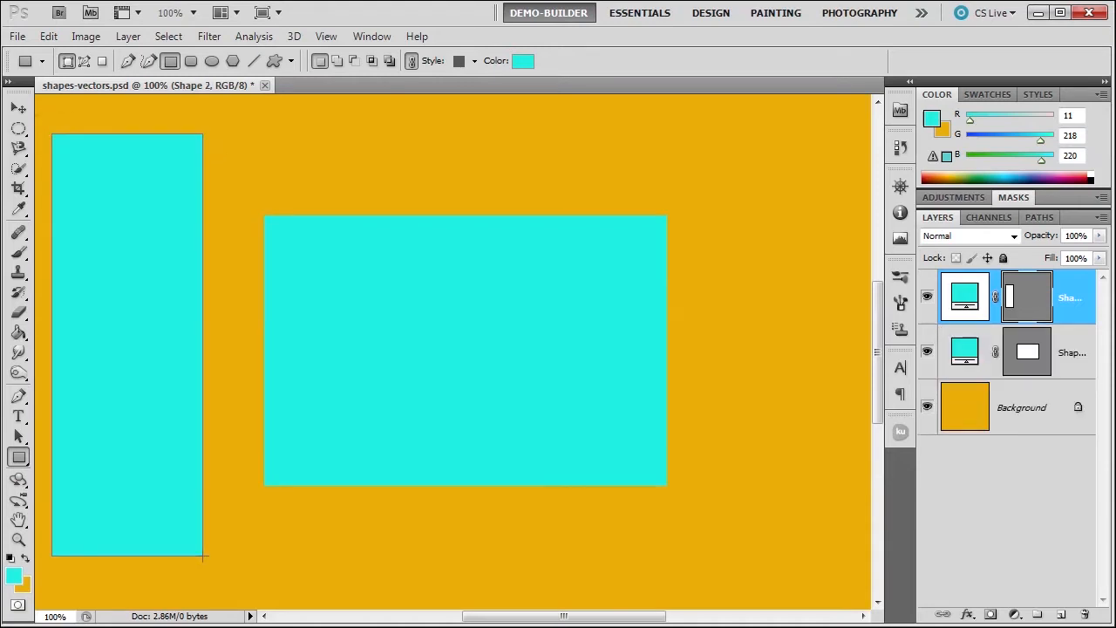
- Examine the tall rectangle's vector mask path and its Save Path options without saving it
left_click(1050, 218)
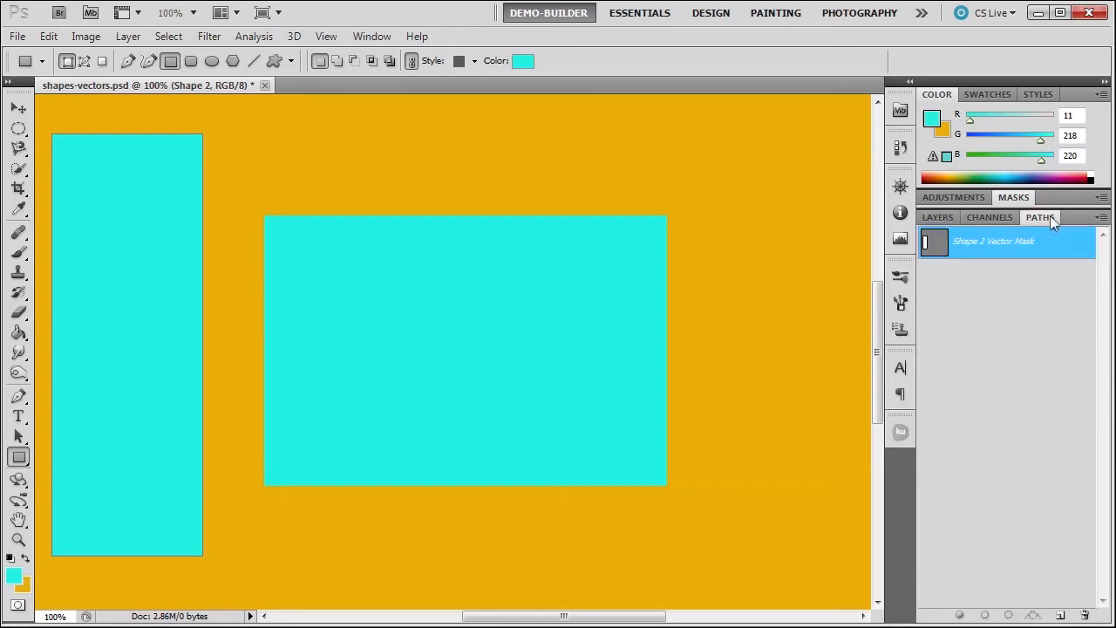
double_click(991, 244)
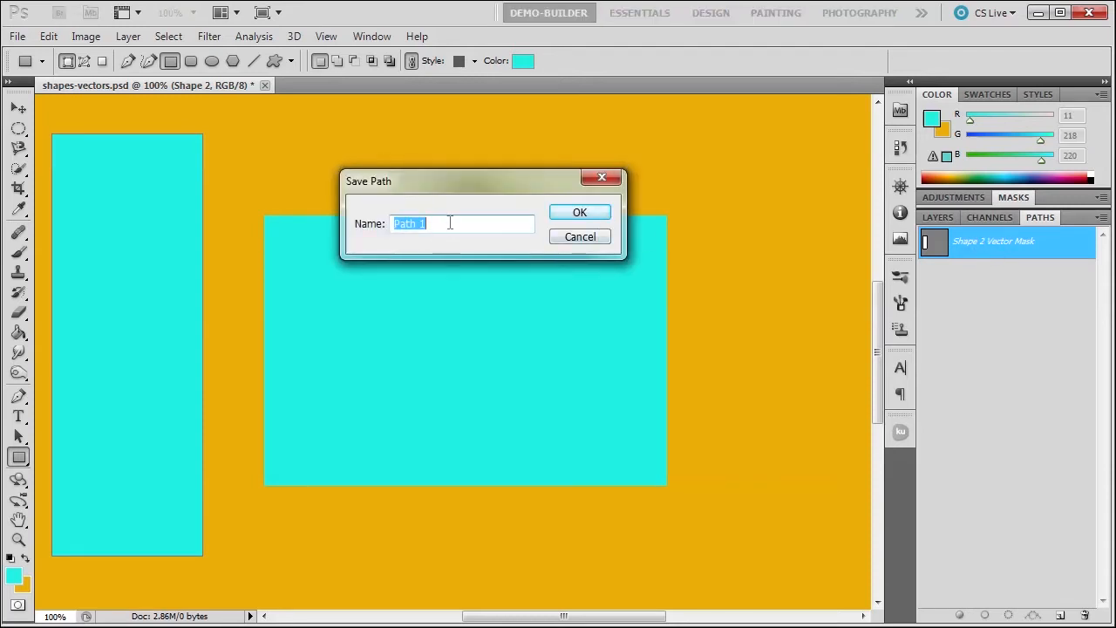
left_click(582, 238)
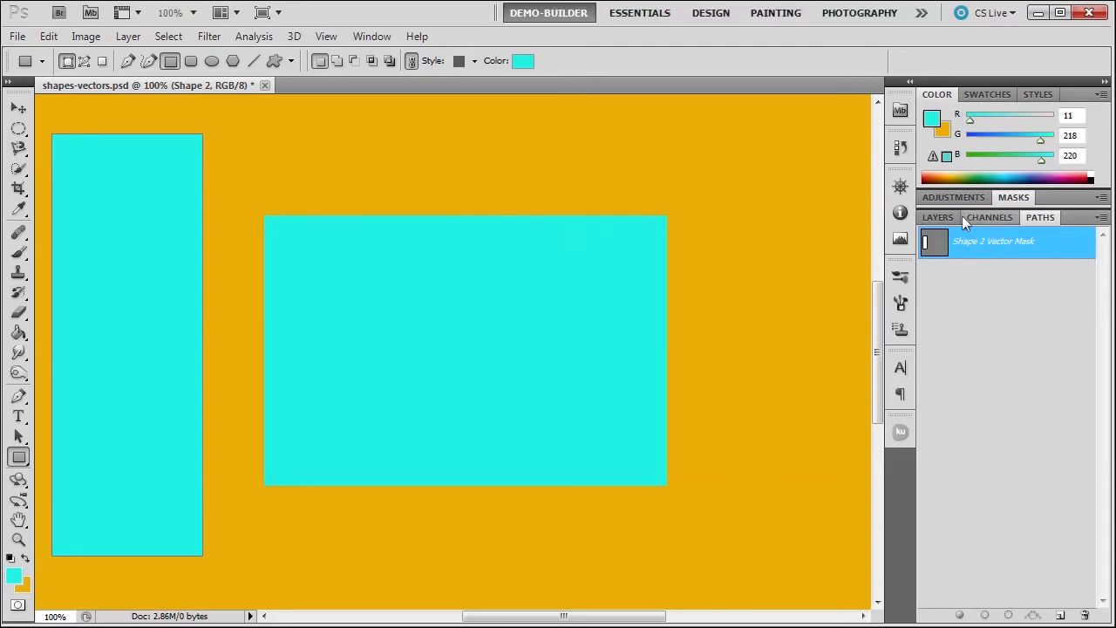
left_click(940, 216)
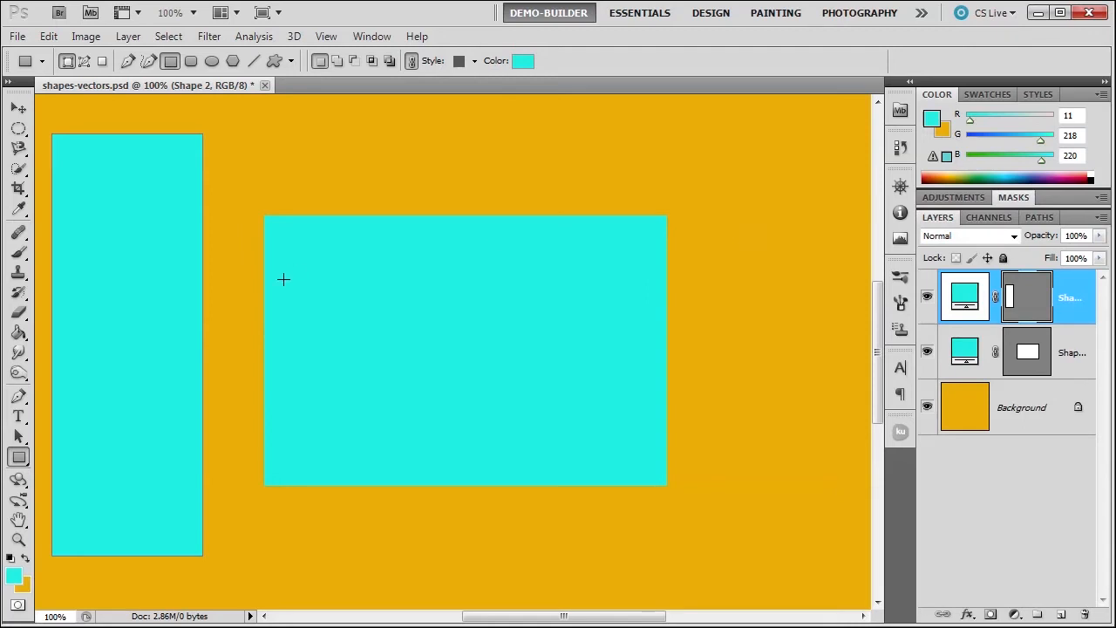
- Inspect the vector mask of the tall rectangle's layer and that of the wide rectangle's layer
left_click(1030, 300)
left_click(1030, 299)
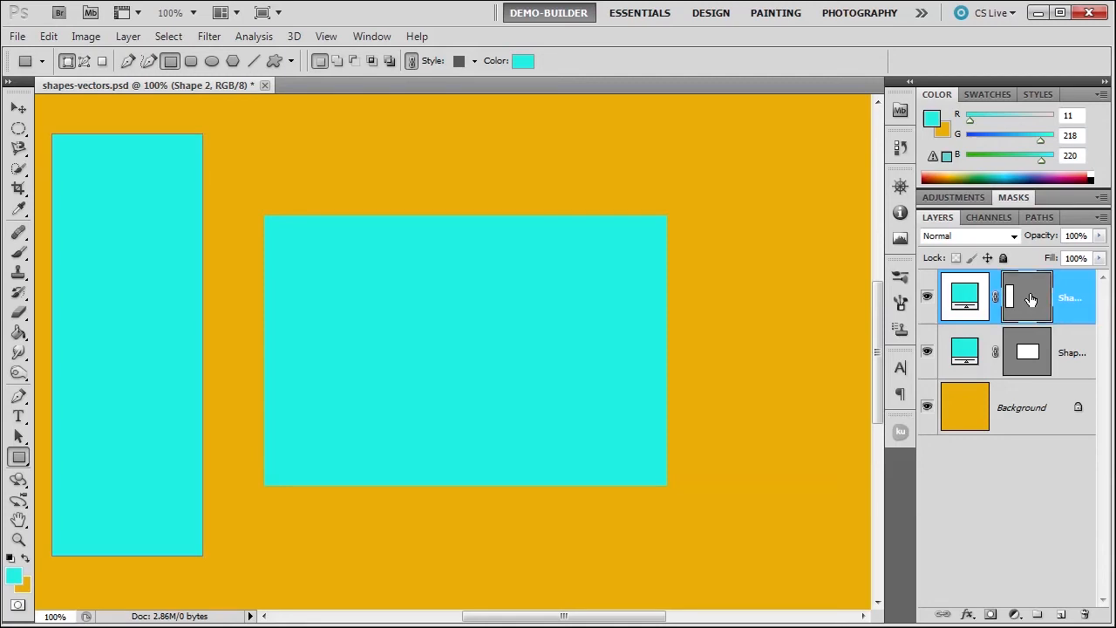
left_click(1027, 356)
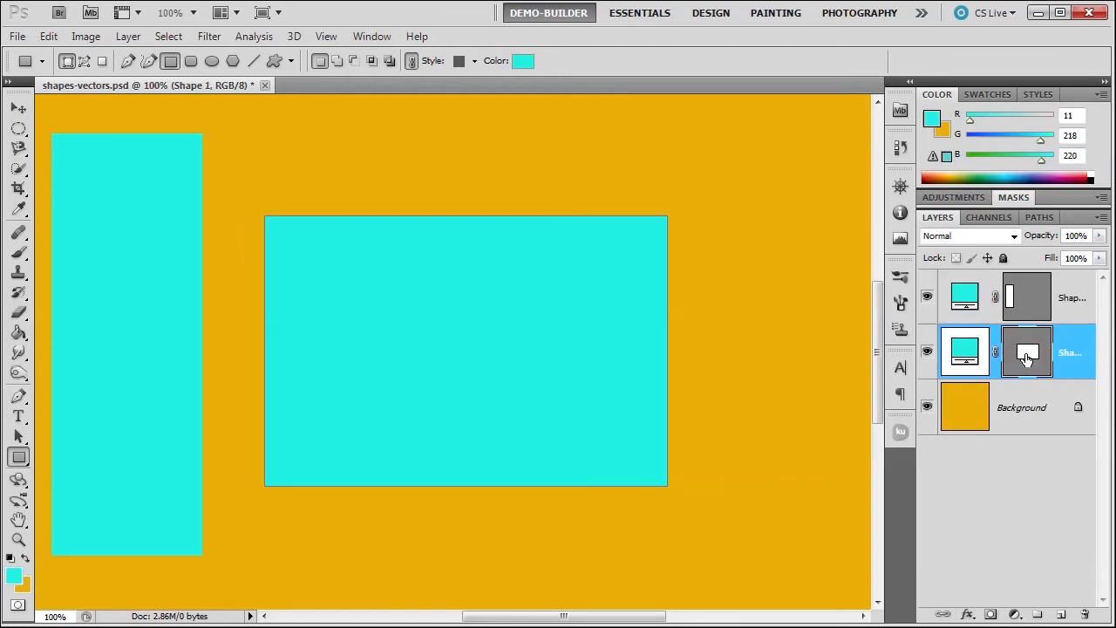
- Save the vector masks of the wide and tall rectangles as Path 1 and Path 2
left_click(1034, 218)
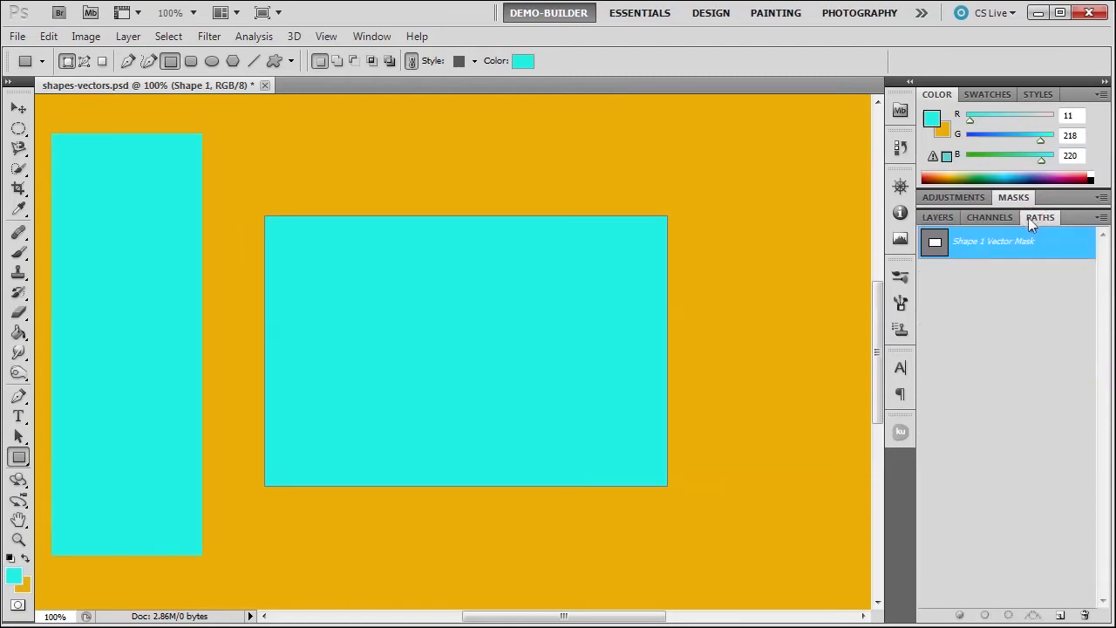
left_click(991, 290)
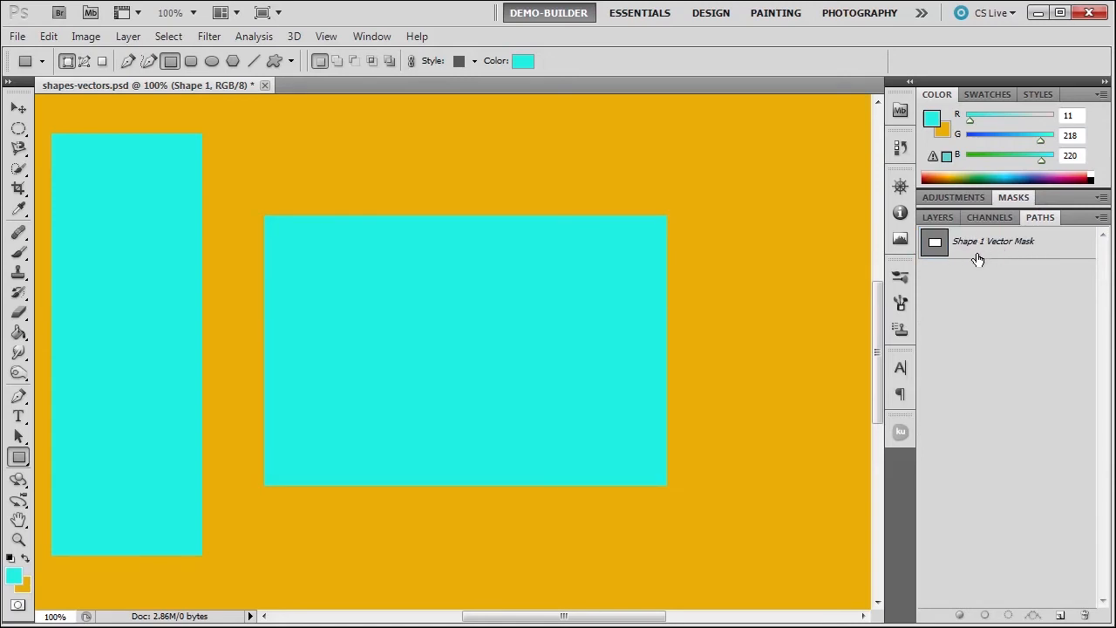
left_click(939, 218)
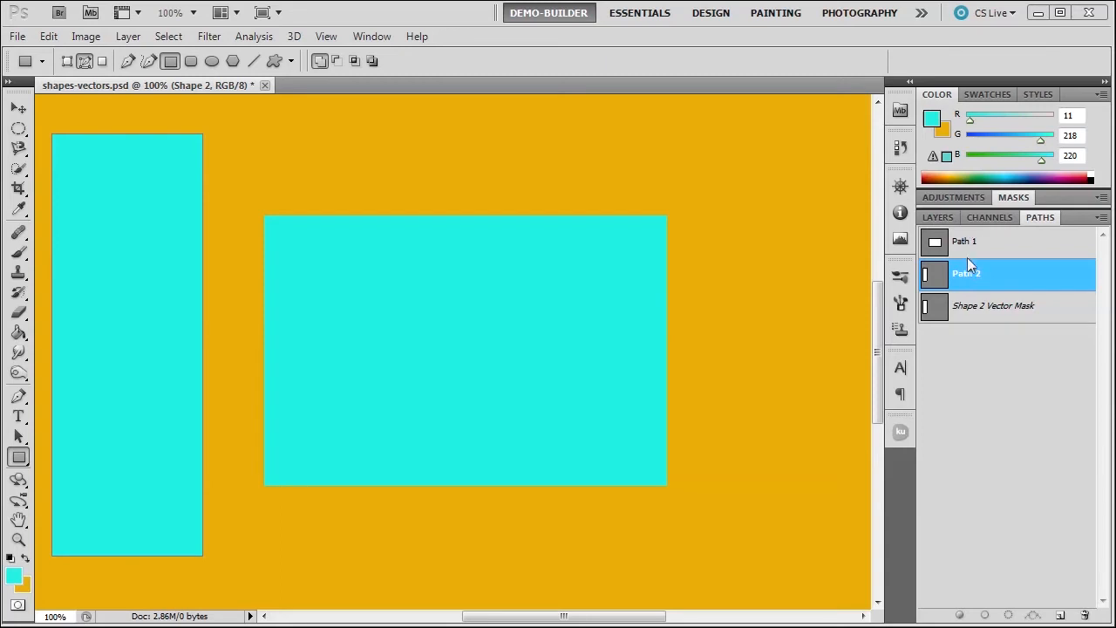
left_click(939, 217)
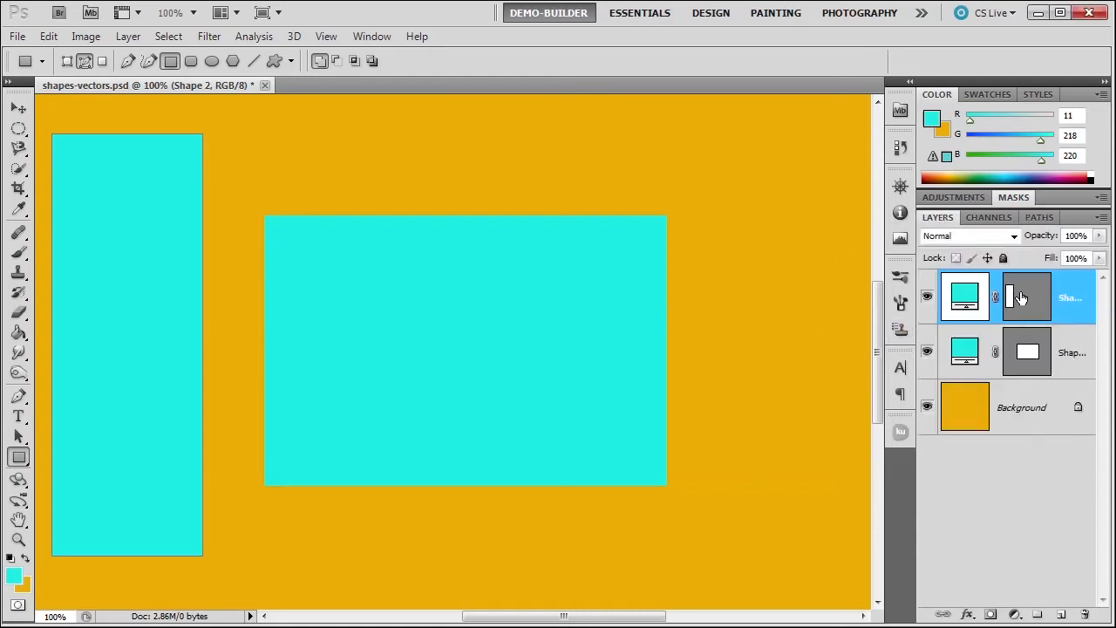
- Delete both rectangle shape layers, leaving only the Background layer
left_click(1078, 286)
key("Delete")
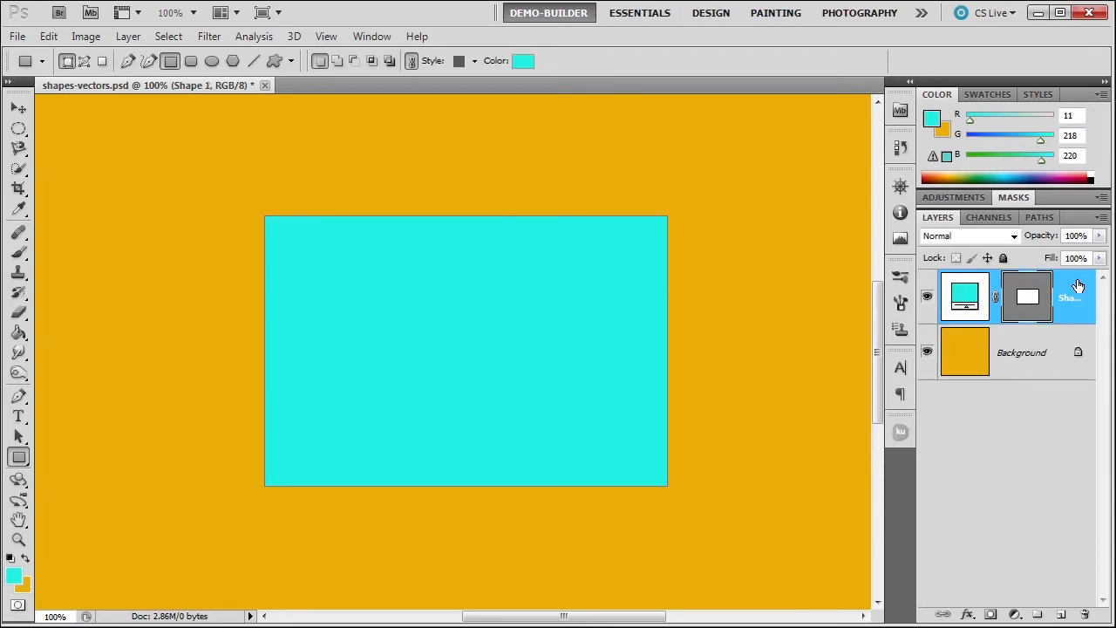
key("Delete")
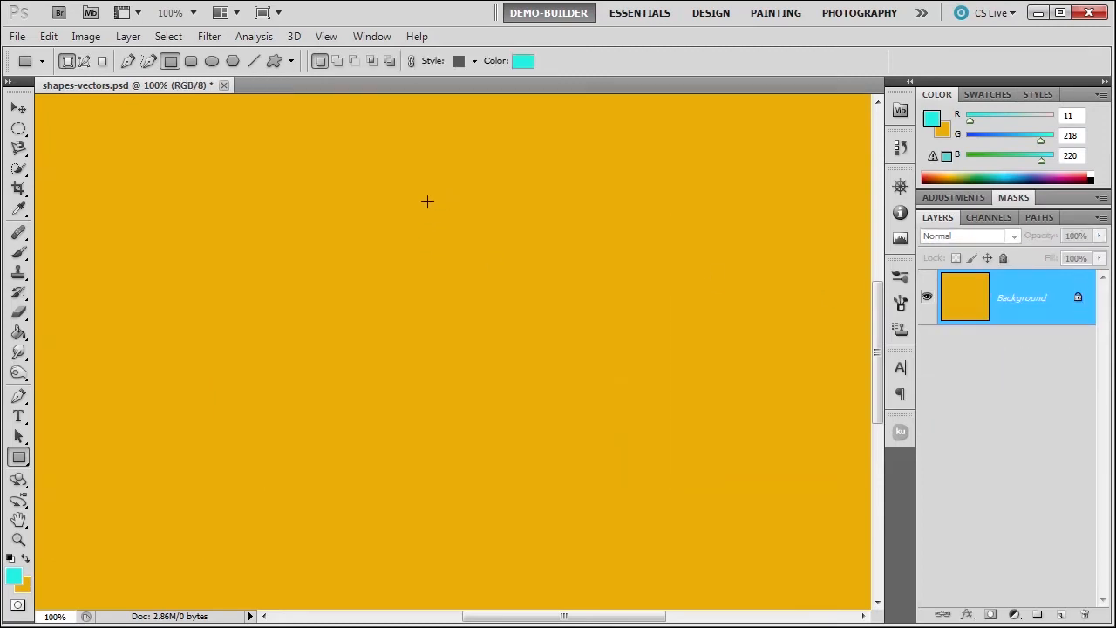
- Set the Rectangle tool to Paths mode and draw a square work path near the middle of the canvas
left_click(86, 63)
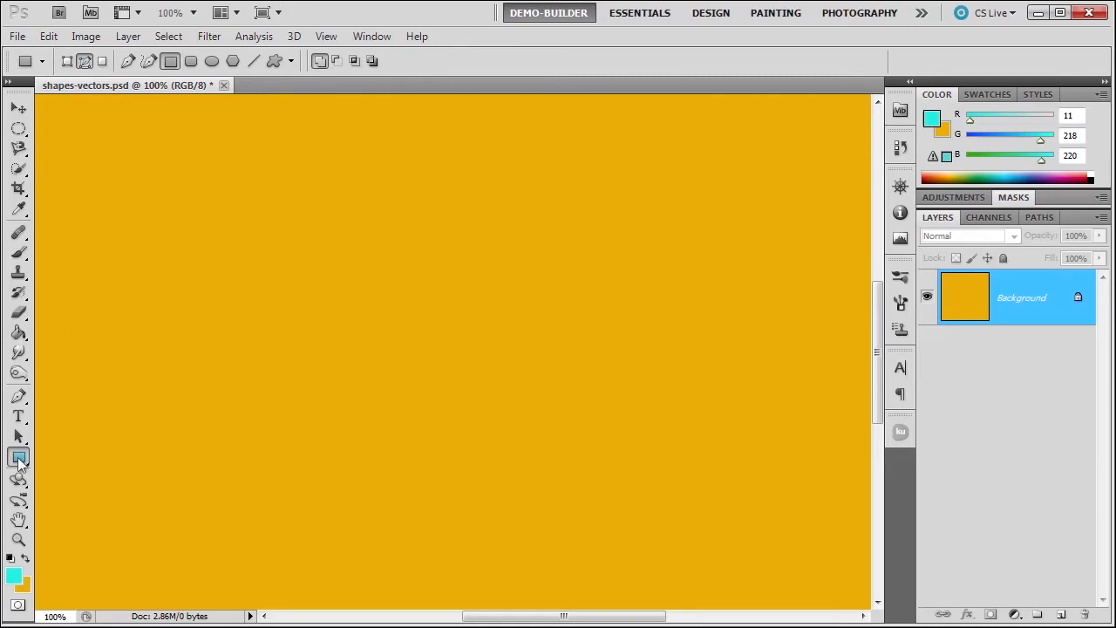
left_click_drag(165, 215, 610, 462)
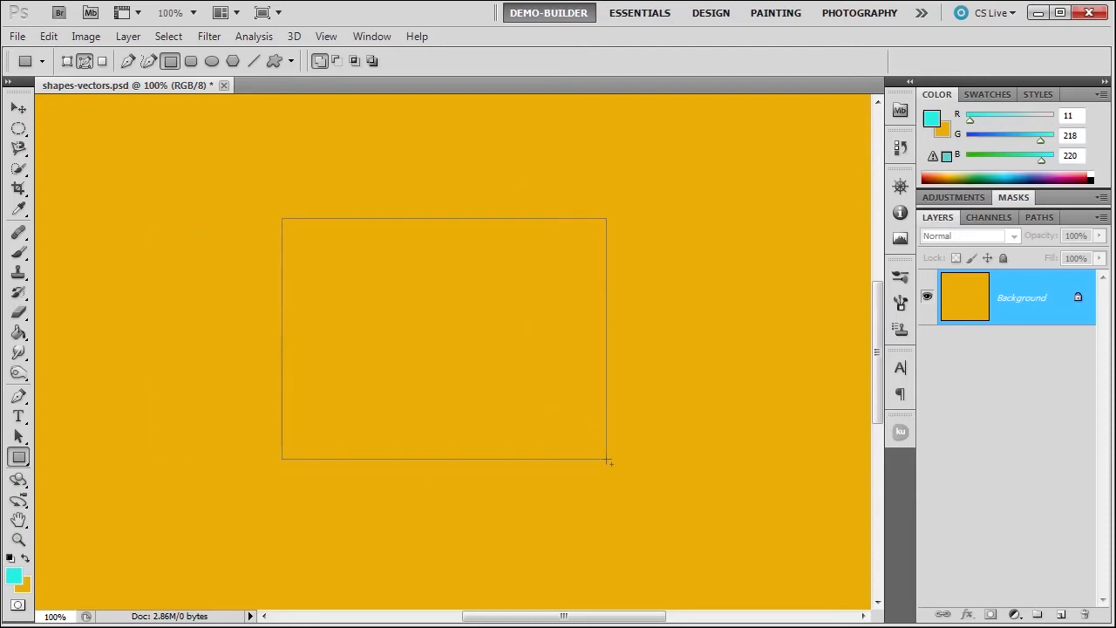
key("Escape")
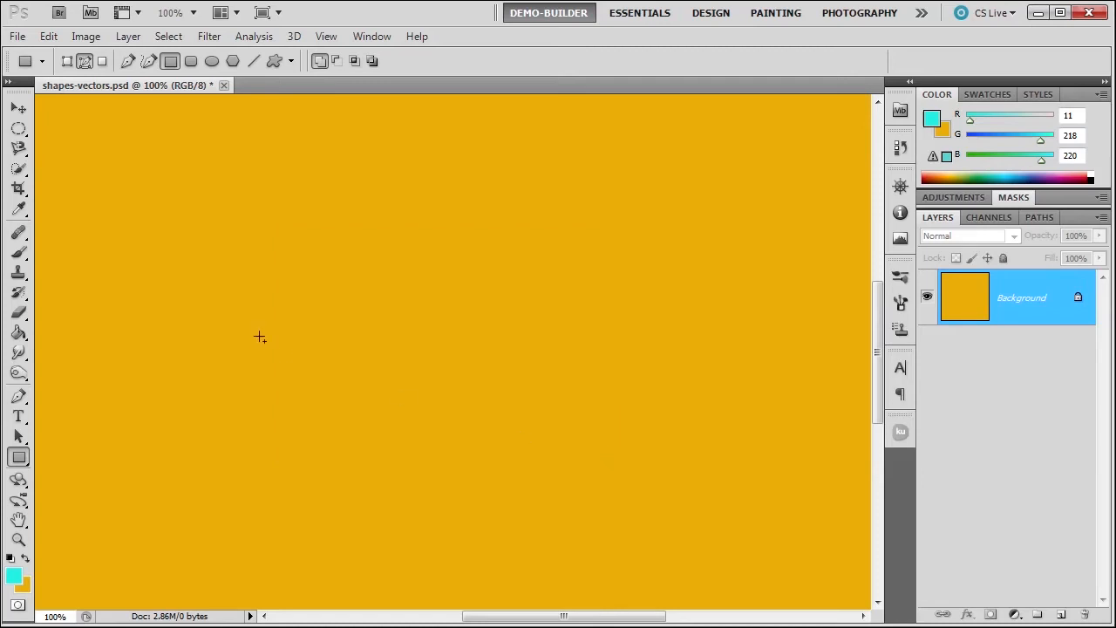
left_click_drag(132, 176, 687, 488)
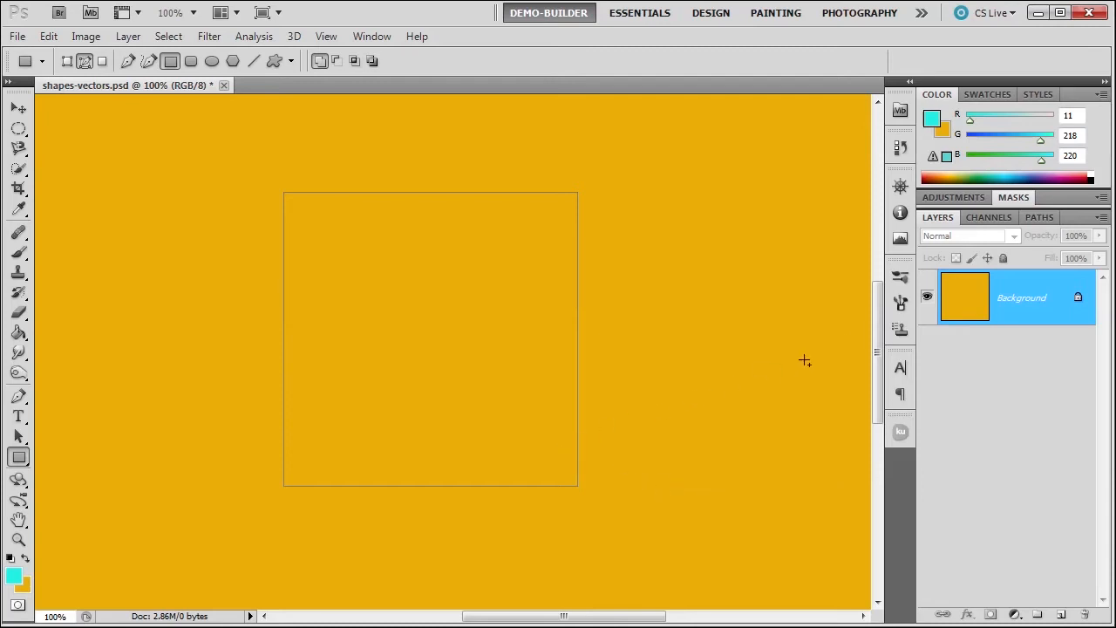
- Delete the saved Path 1 and make the square's Work Path active
left_click(1042, 218)
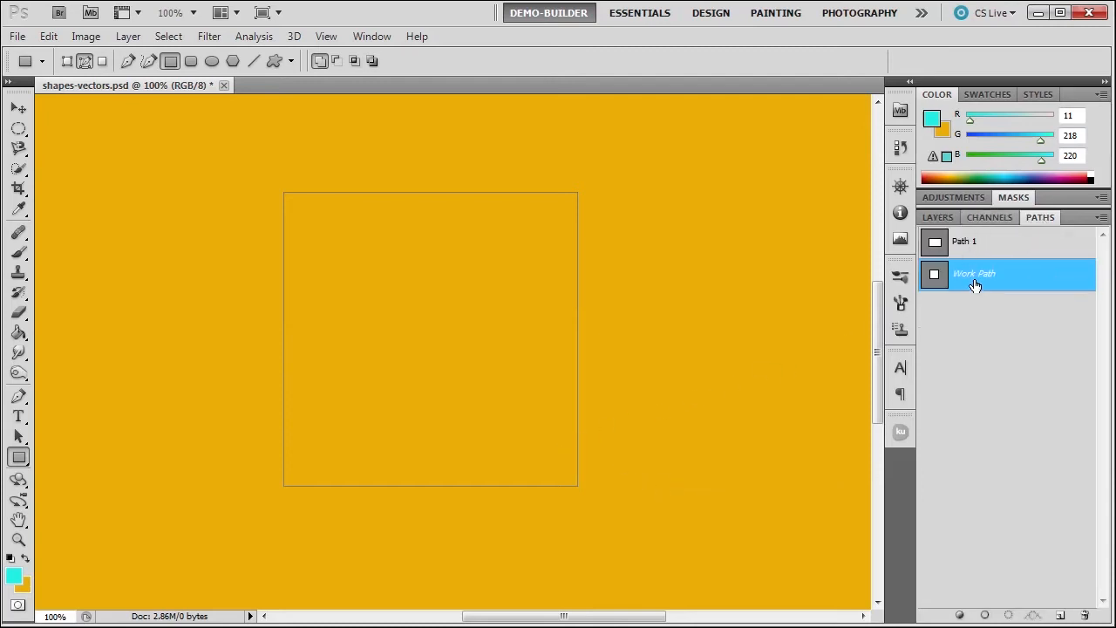
left_click(1010, 244)
right_click(1010, 244)
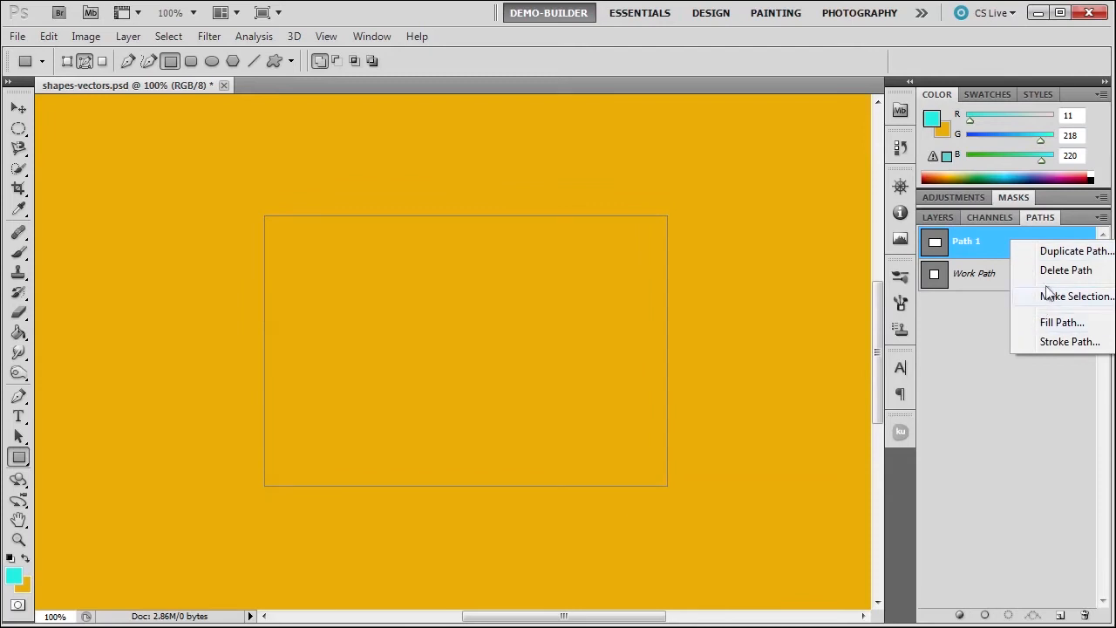
left_click(1046, 272)
left_click(993, 248)
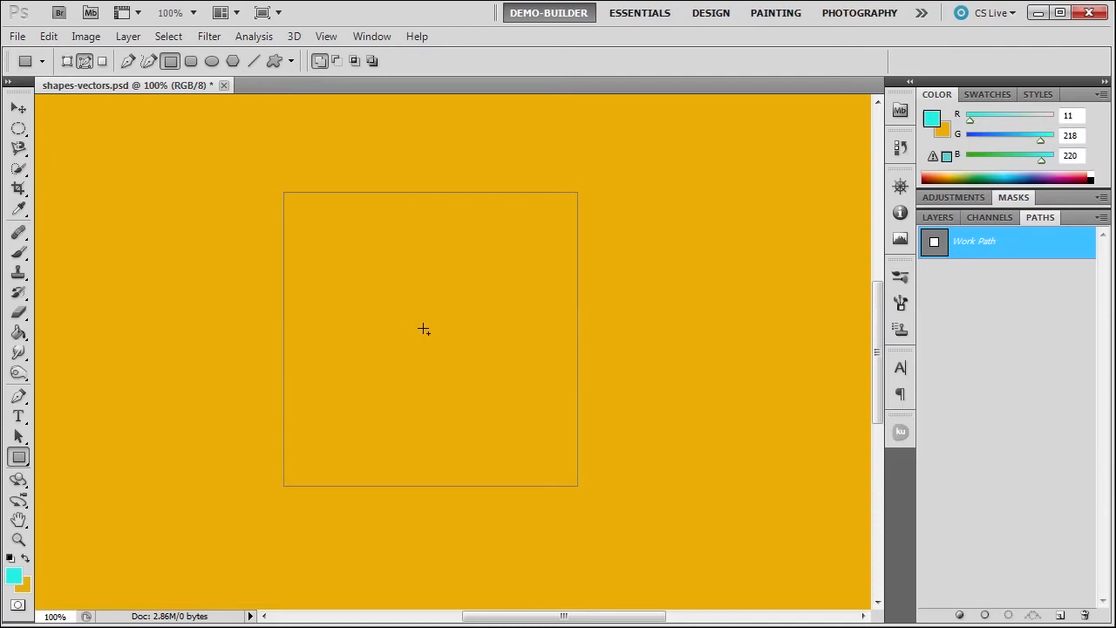
- Fill the Background layer with the cyan foreground color in Normal mode at 100% opacity and refill it with the orange background color
left_click(938, 217)
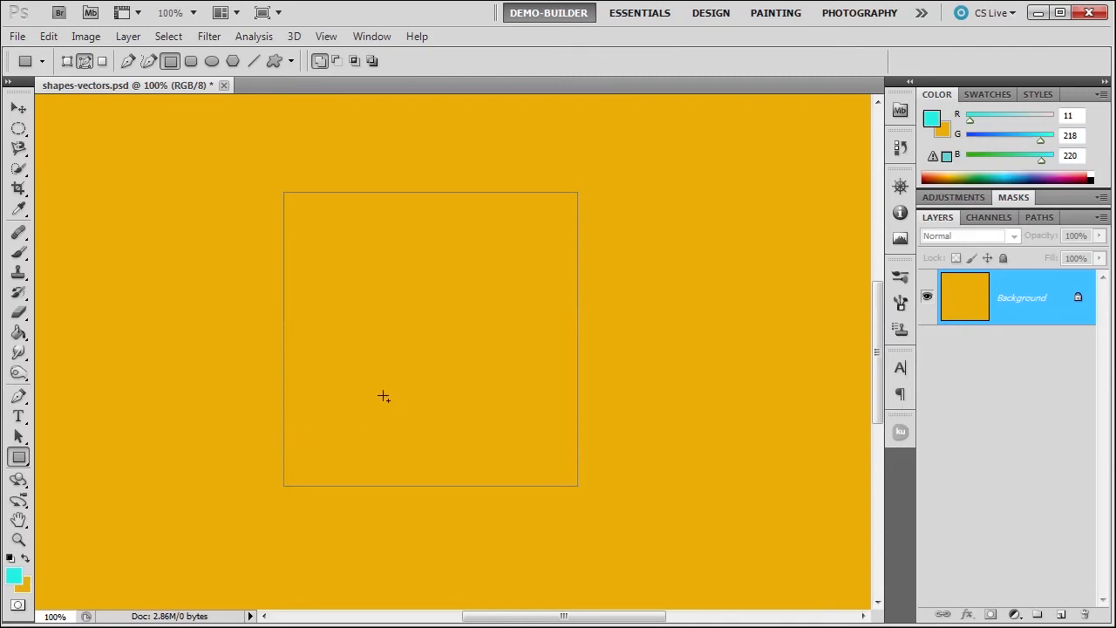
left_click(49, 38)
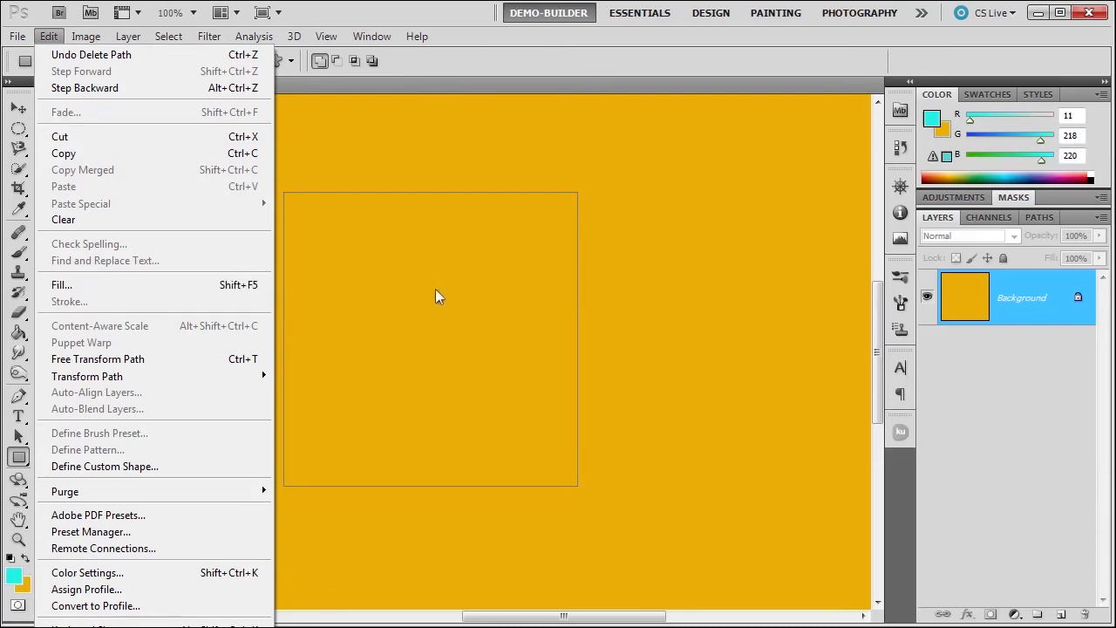
left_click(728, 302)
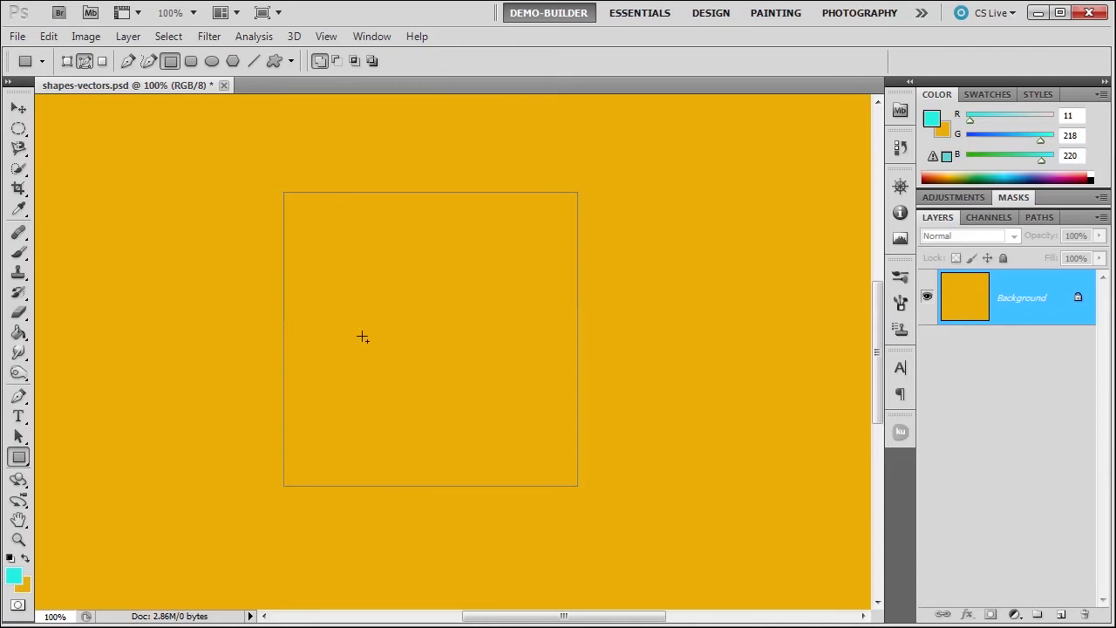
left_click(48, 36)
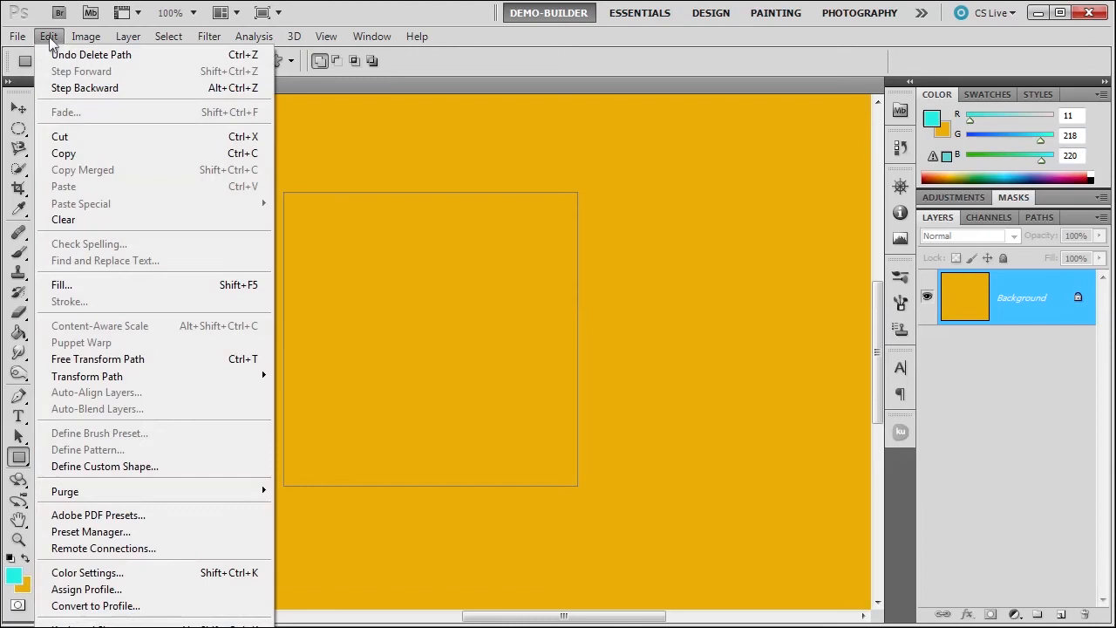
left_click(79, 286)
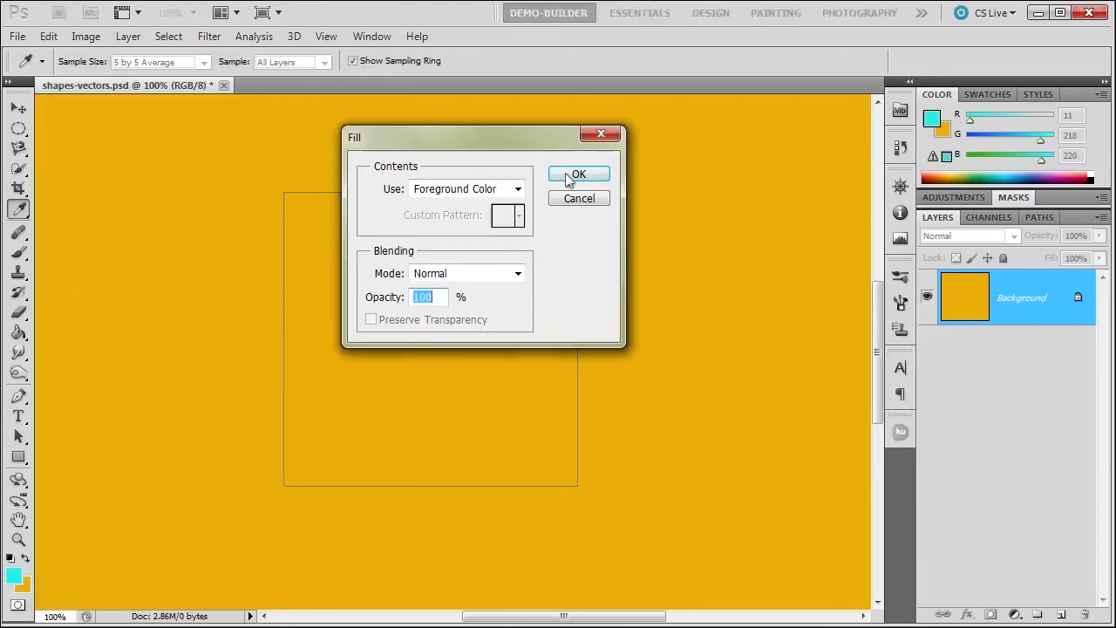
left_click(571, 175)
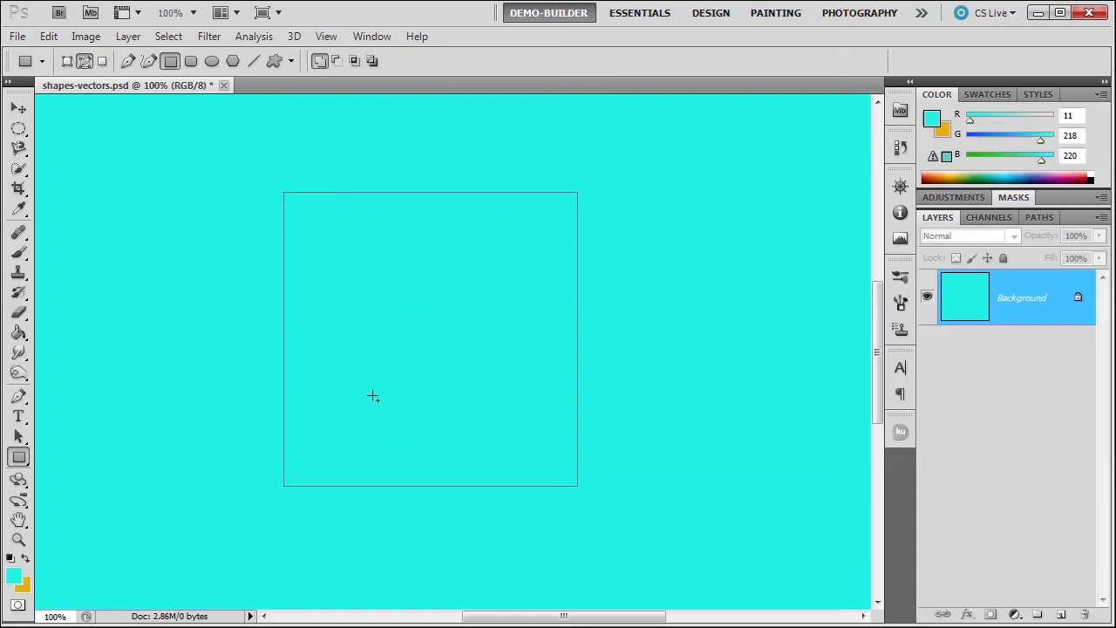
key("ctrl+BackSpace")
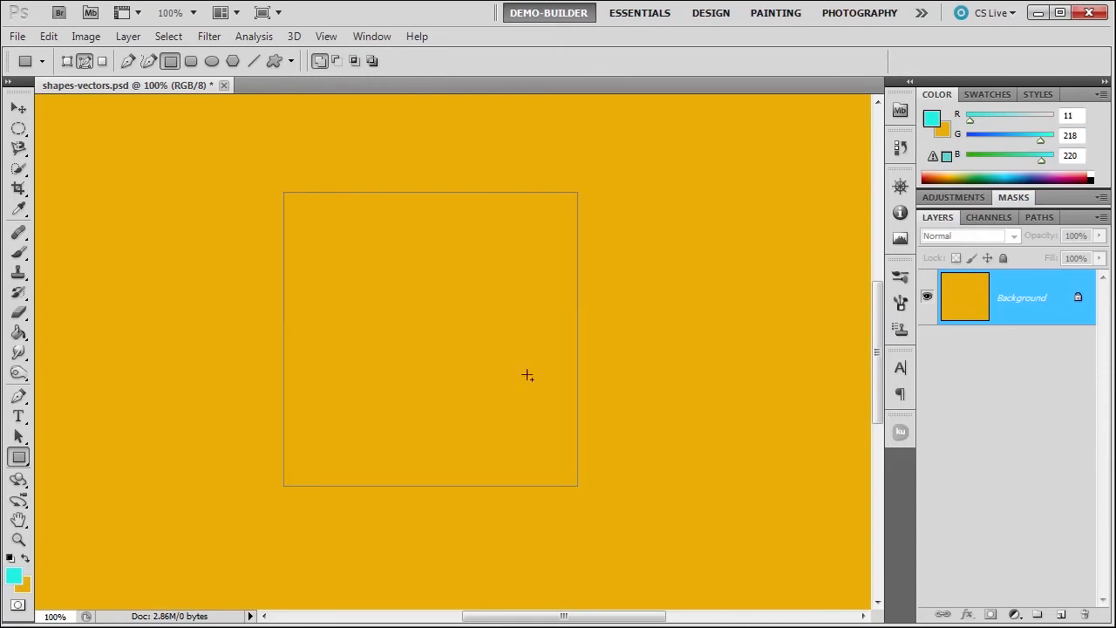
- Delete the square's Work Path
left_click(1038, 219)
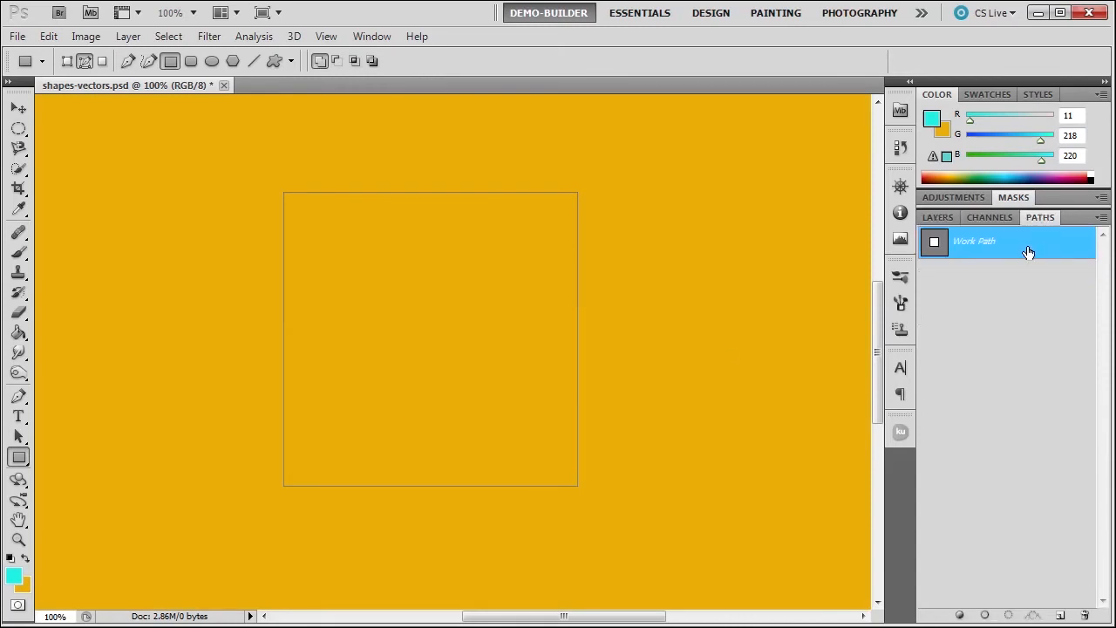
right_click(1028, 246)
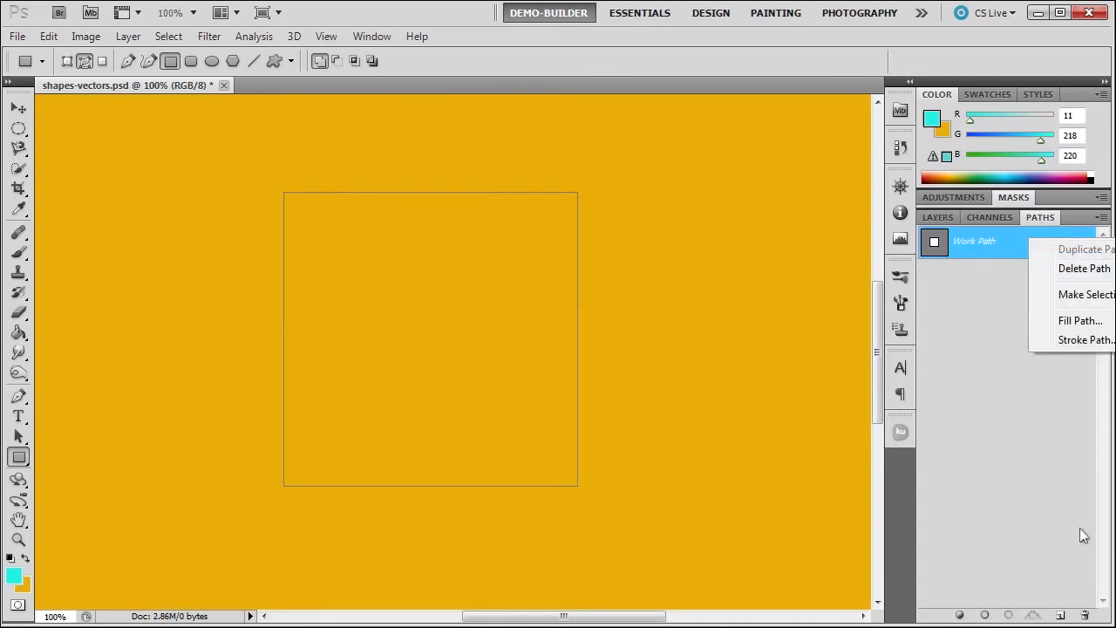
left_click(1060, 270)
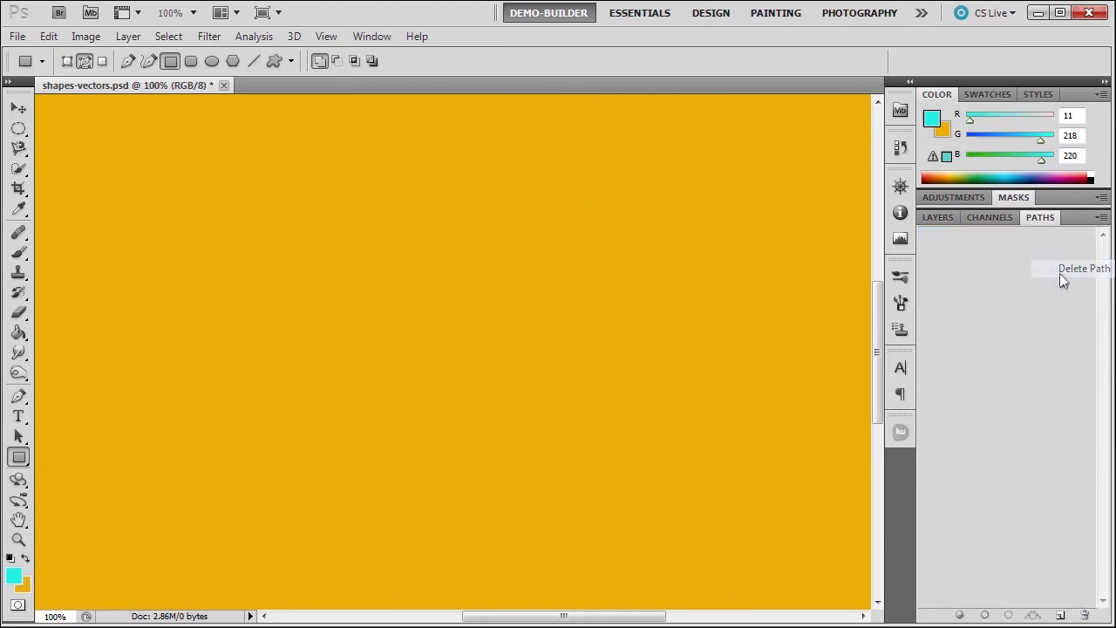
- Set the Rectangle tool to Shape Layers mode and draw a nearly square cyan shape on the left half of the canvas
left_click(940, 218)
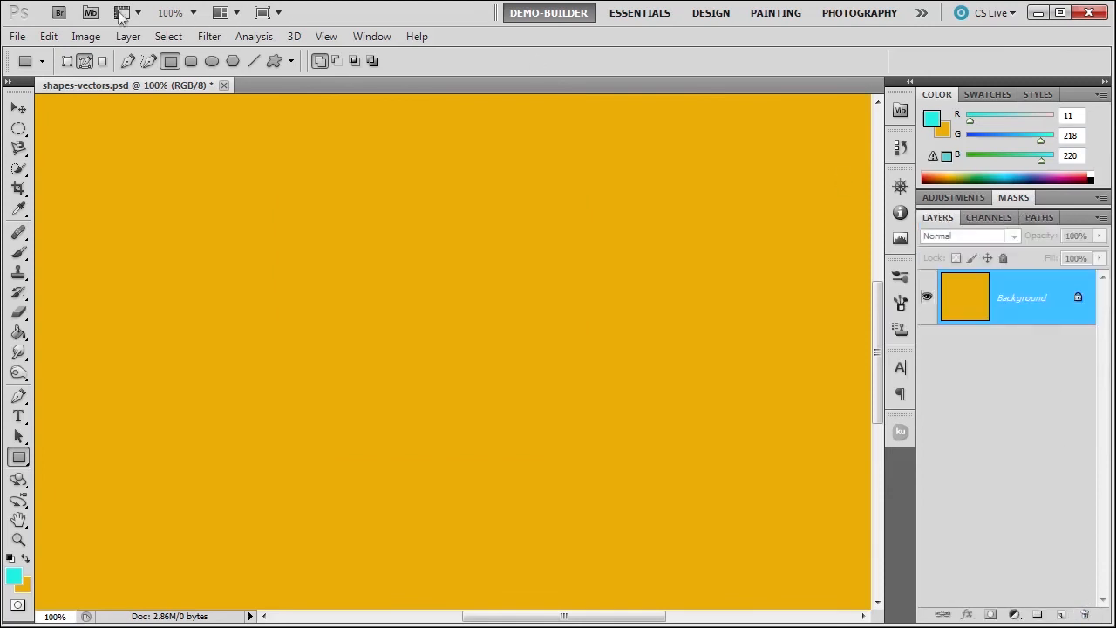
left_click(68, 63)
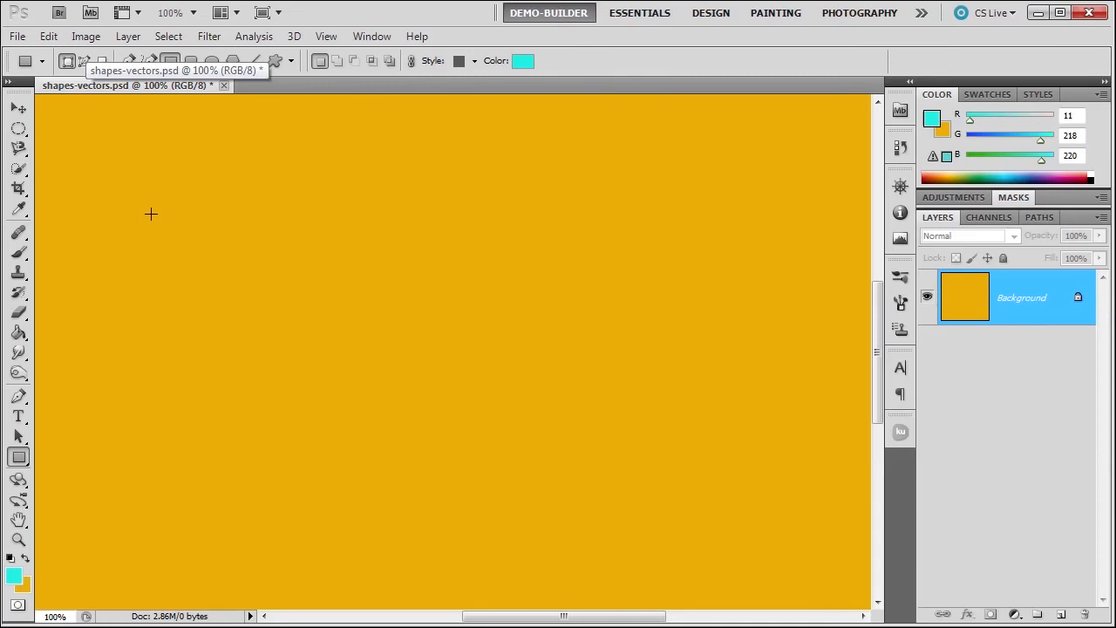
left_click_drag(150, 213, 412, 463)
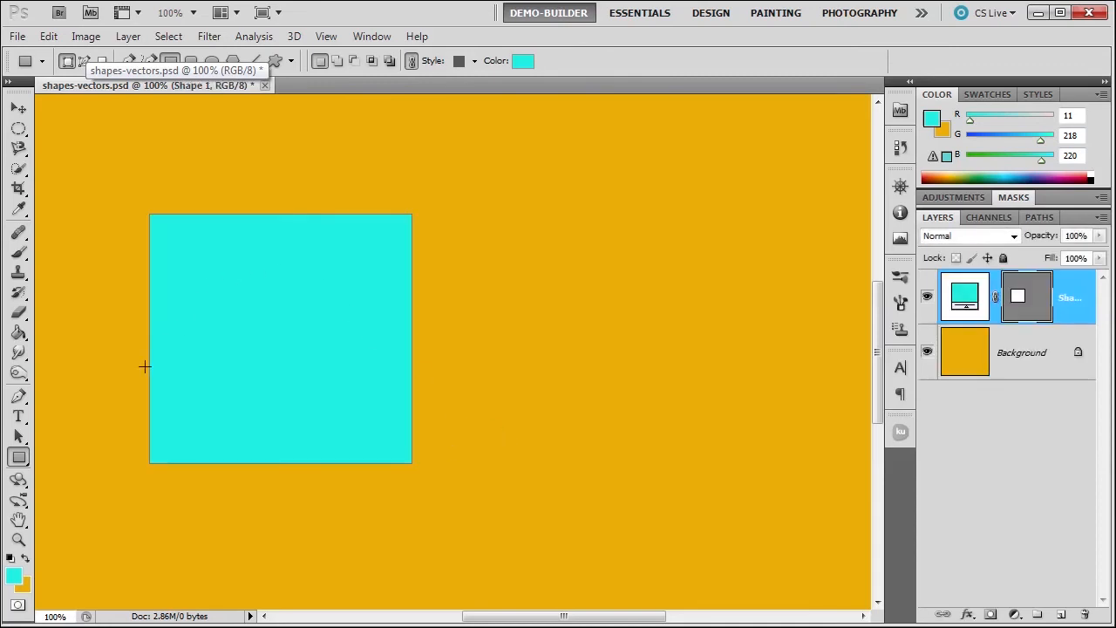
- Select the cyan shape's entire path with the Path Selection tool and reposition it, finishing near the upper middle of the canvas
left_click(18, 437)
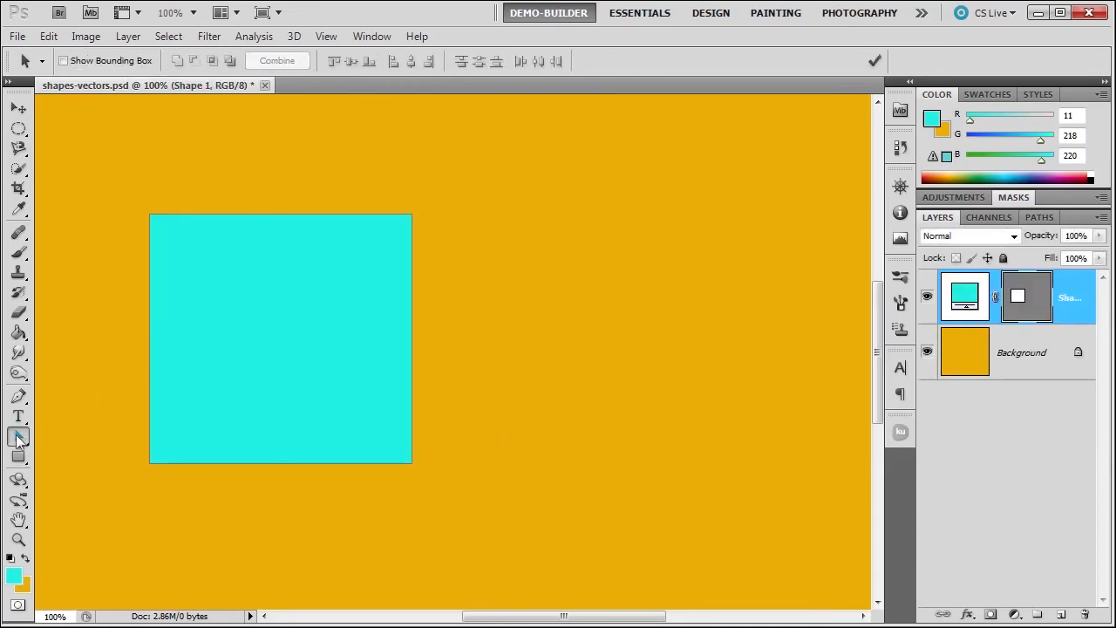
left_click(150, 360)
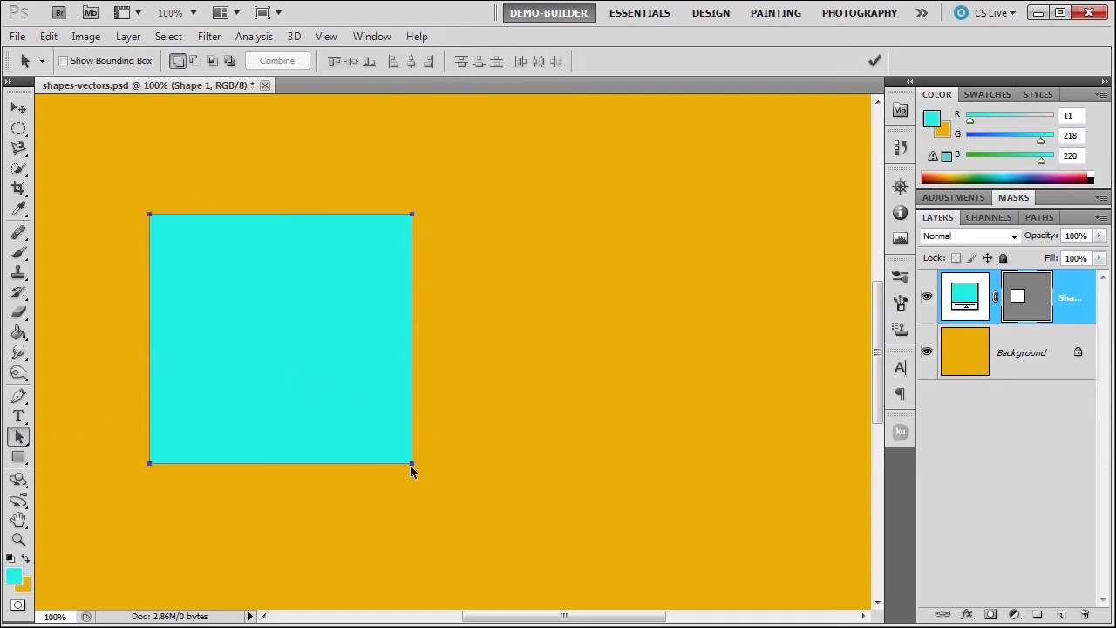
left_click_drag(412, 465, 725, 514)
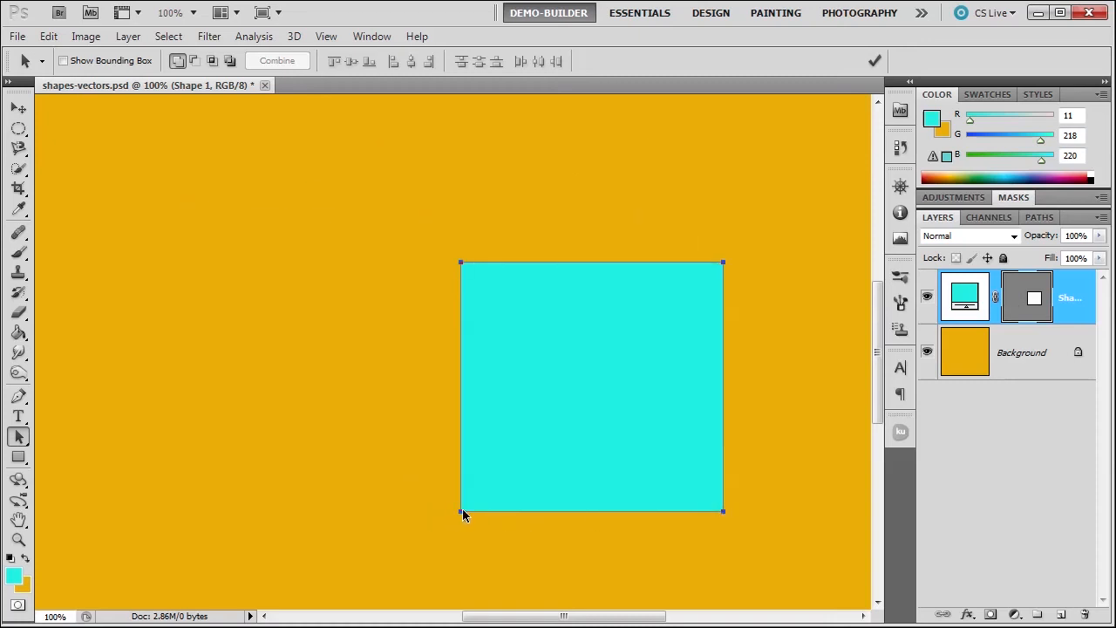
left_click_drag(461, 513, 288, 435)
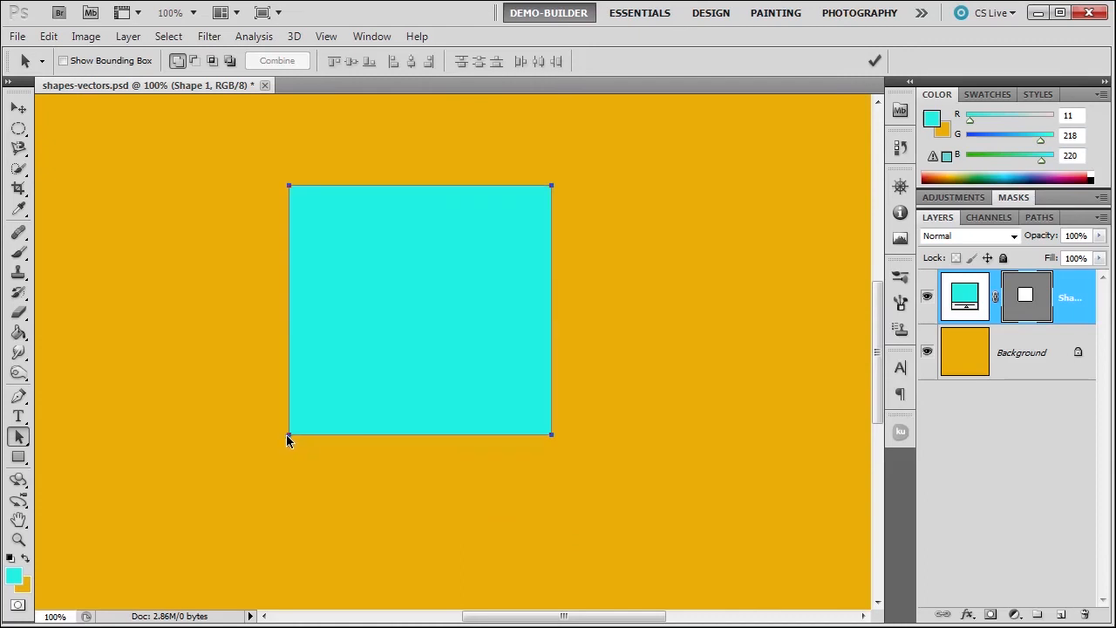
- Shift the cyan shape slightly down and left with the Direct Selection tool, and move three corner anchors individually to form an upward-pointing arrowhead
left_click(21, 441)
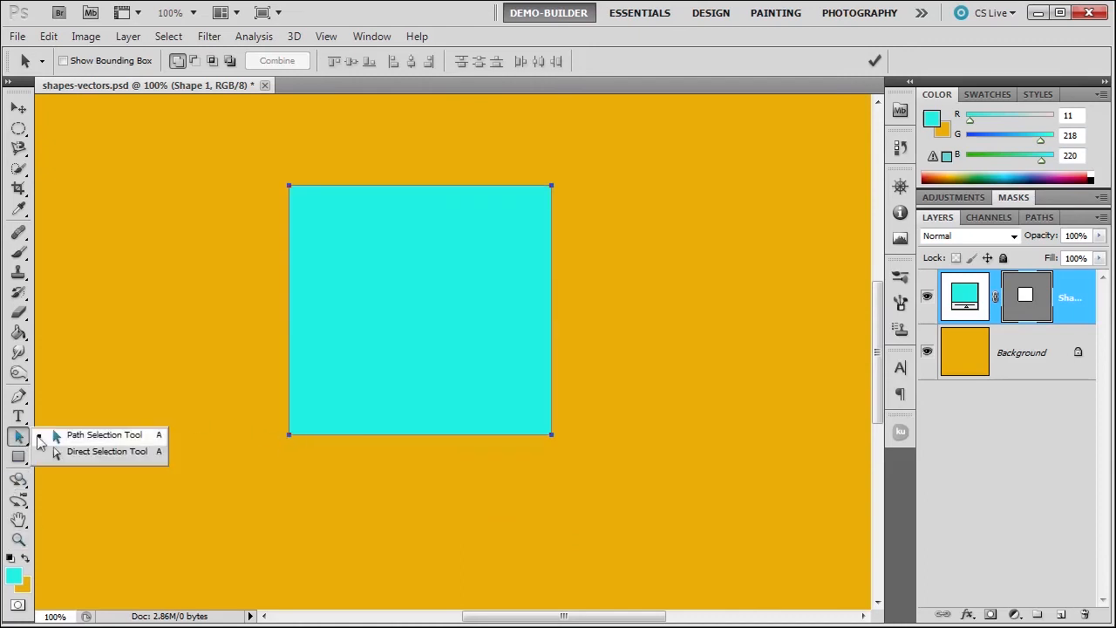
left_click(59, 447)
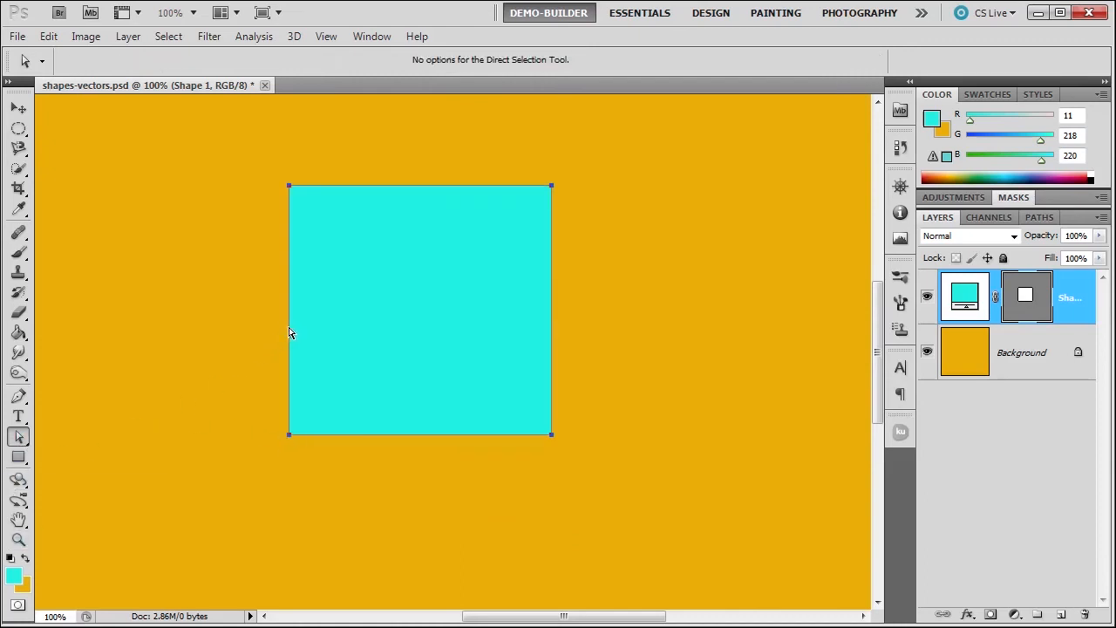
left_click_drag(288, 436, 250, 454)
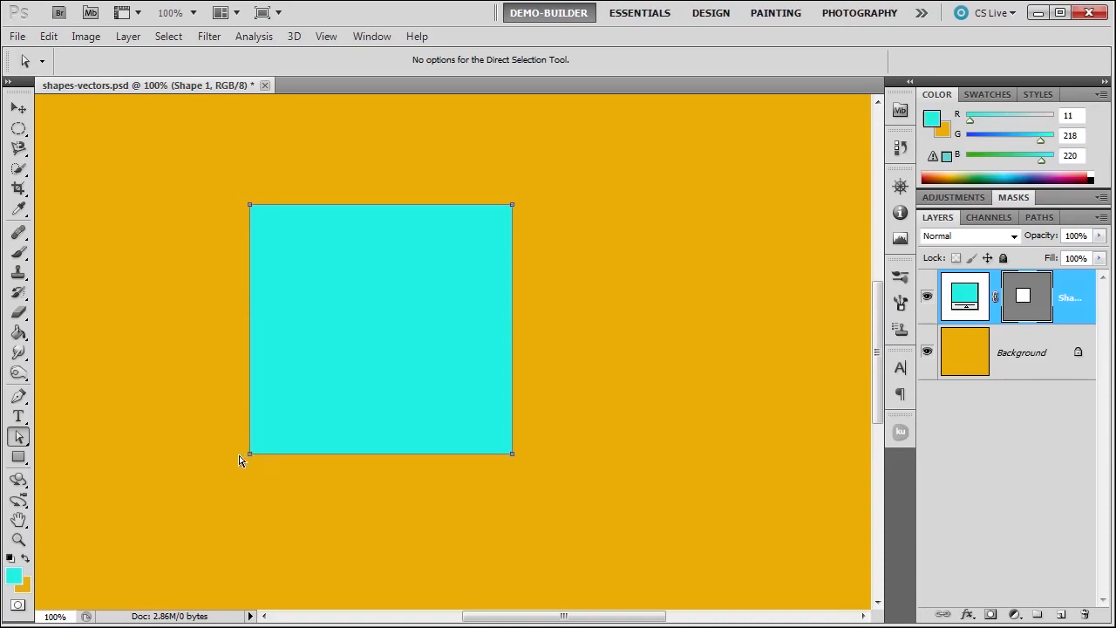
left_click_drag(249, 455, 158, 531)
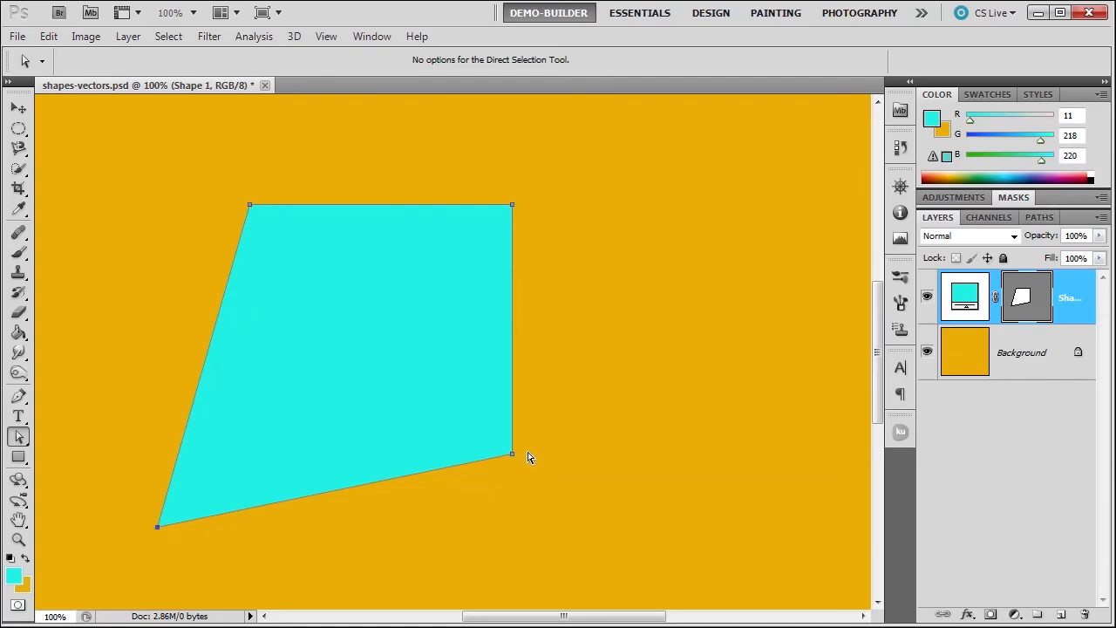
left_click_drag(513, 455, 302, 339)
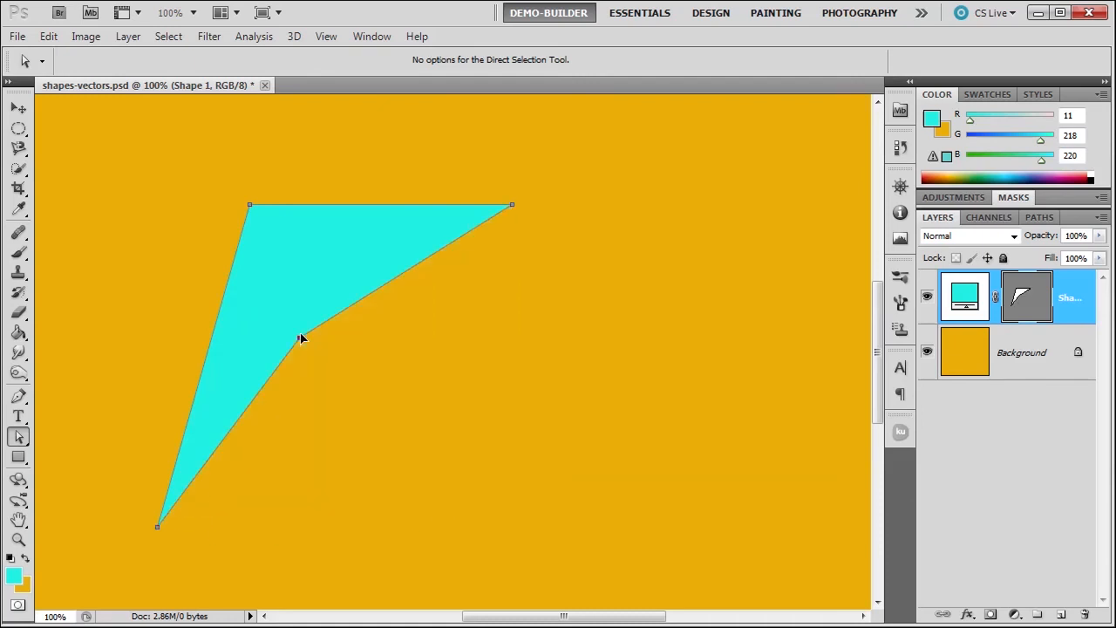
left_click_drag(513, 206, 399, 446)
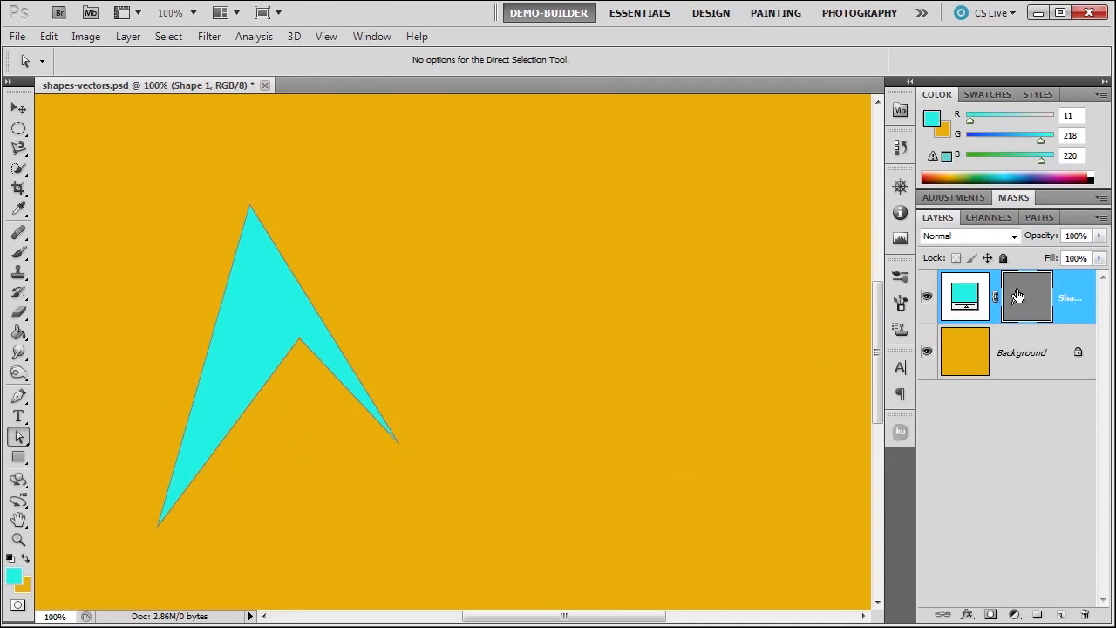
- Deactivate the arrowhead's vector mask, check its entry among the paths, and delete the shape layer
left_click(1018, 296)
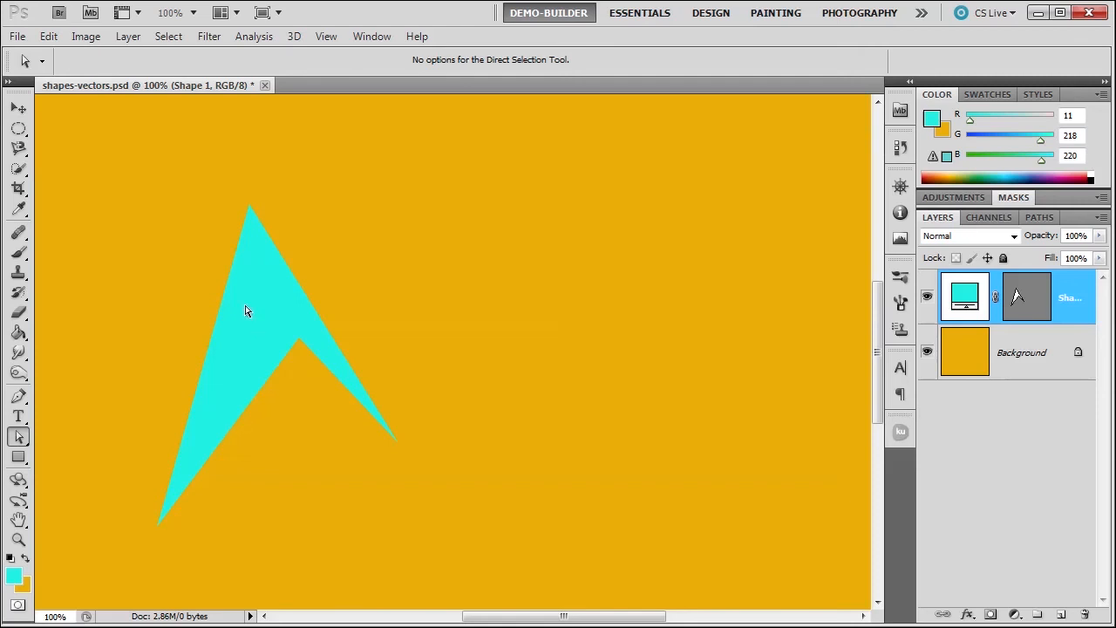
left_click(1040, 217)
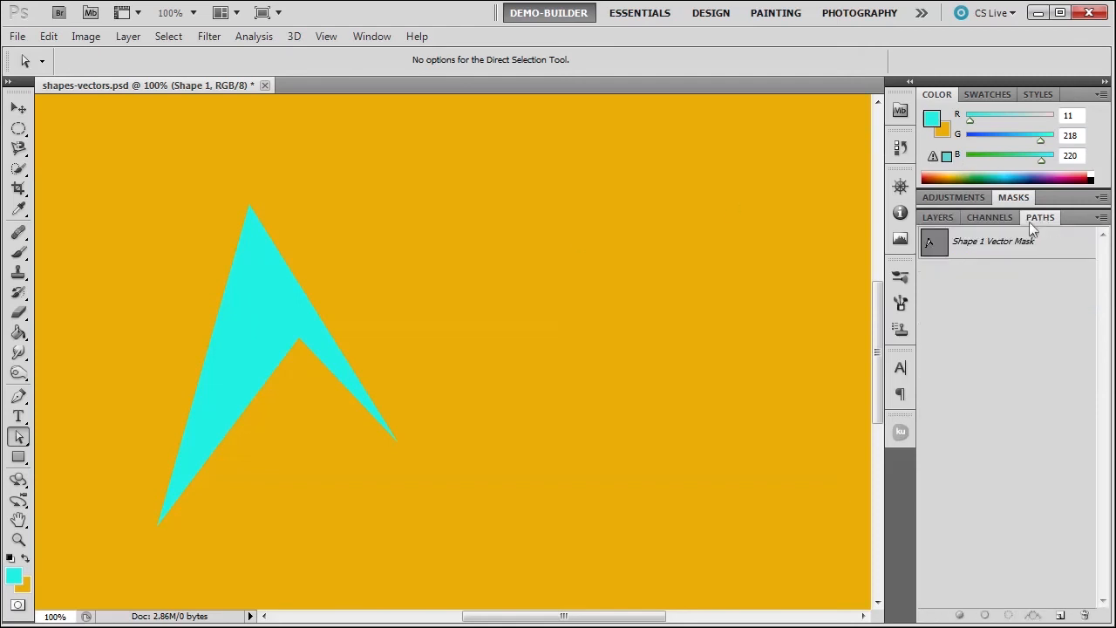
left_click(938, 216)
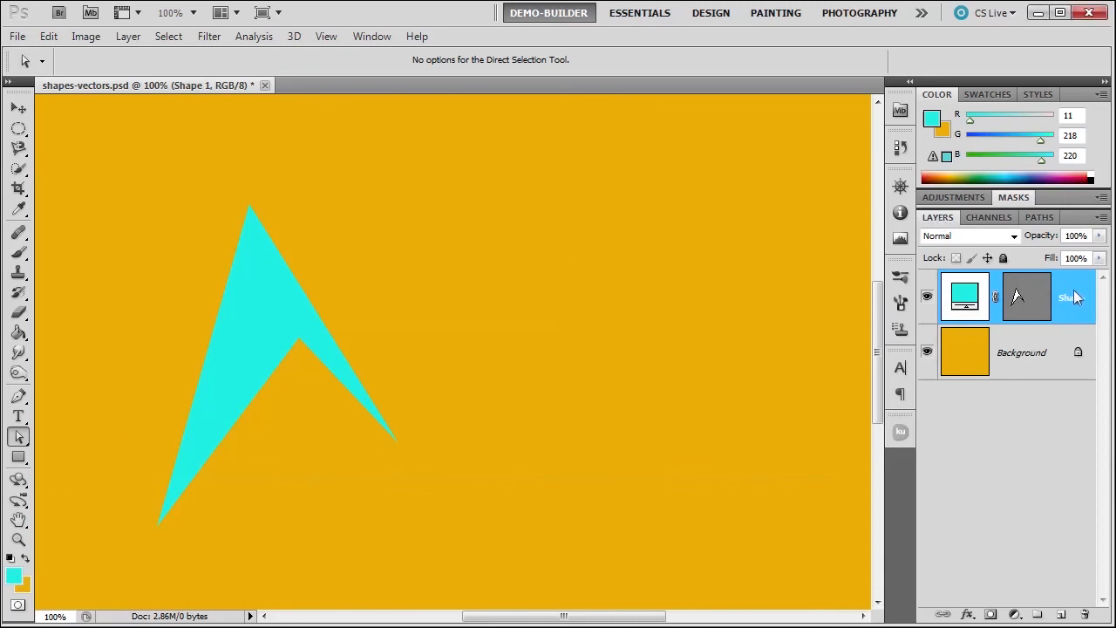
key("Delete")
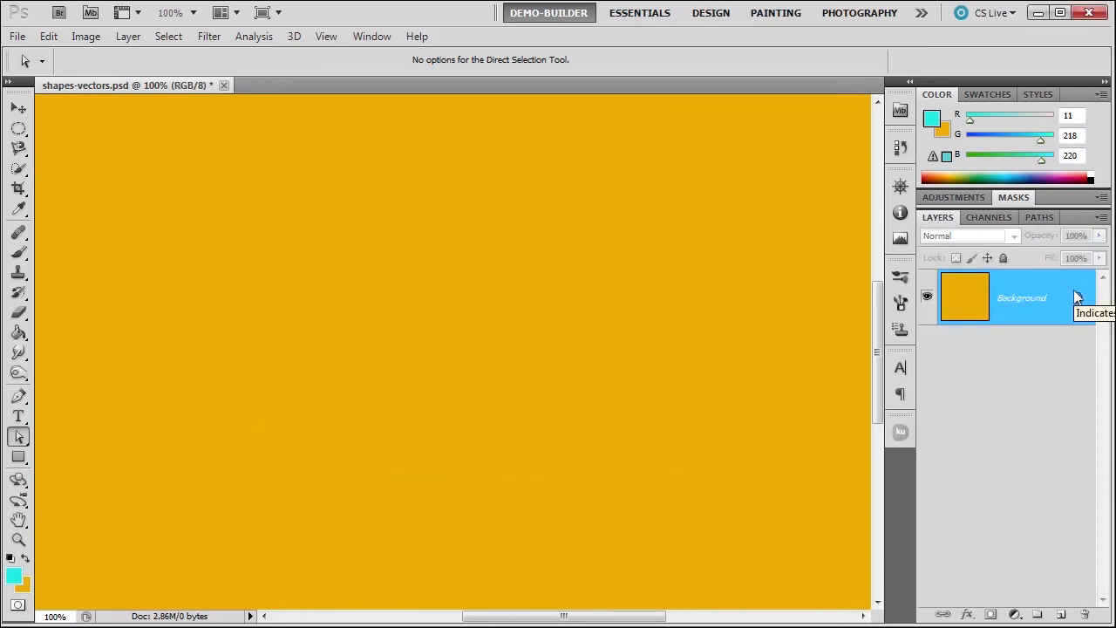
- Set the Rectangle tool to Fill Pixels mode and draw a wide cyan rectangle directly on the Background layer
left_click(12, 460)
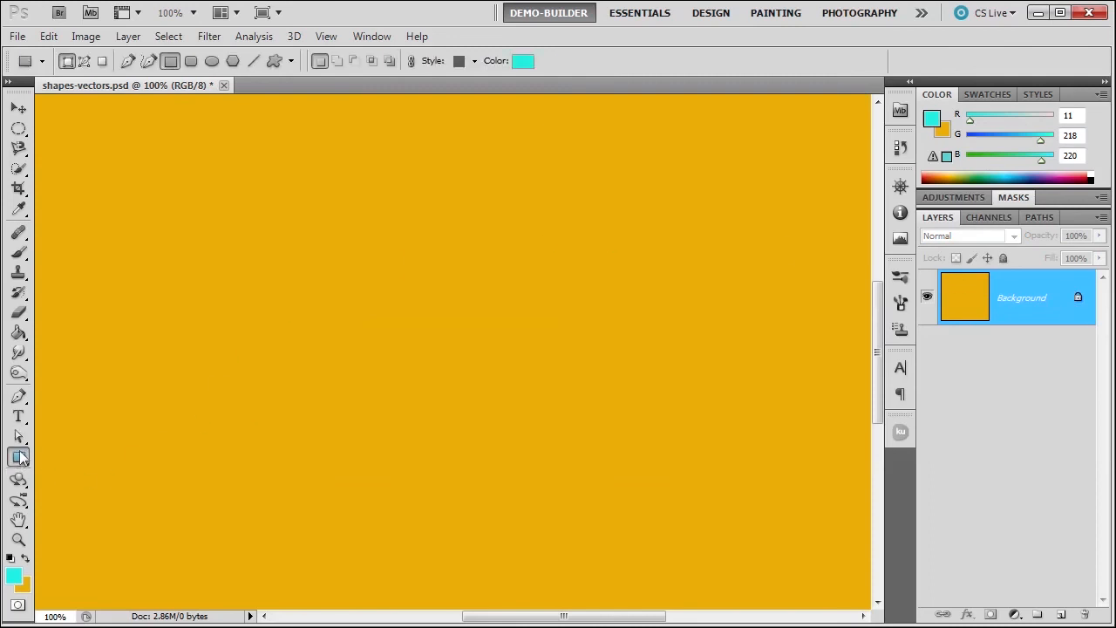
left_click(102, 63)
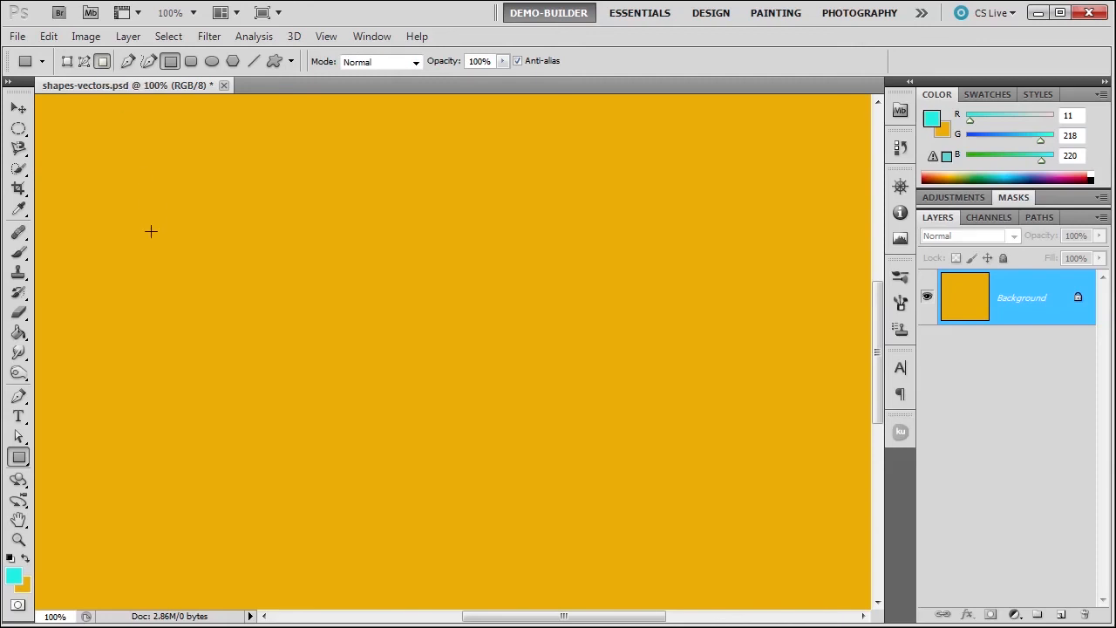
left_click_drag(193, 173, 606, 454)
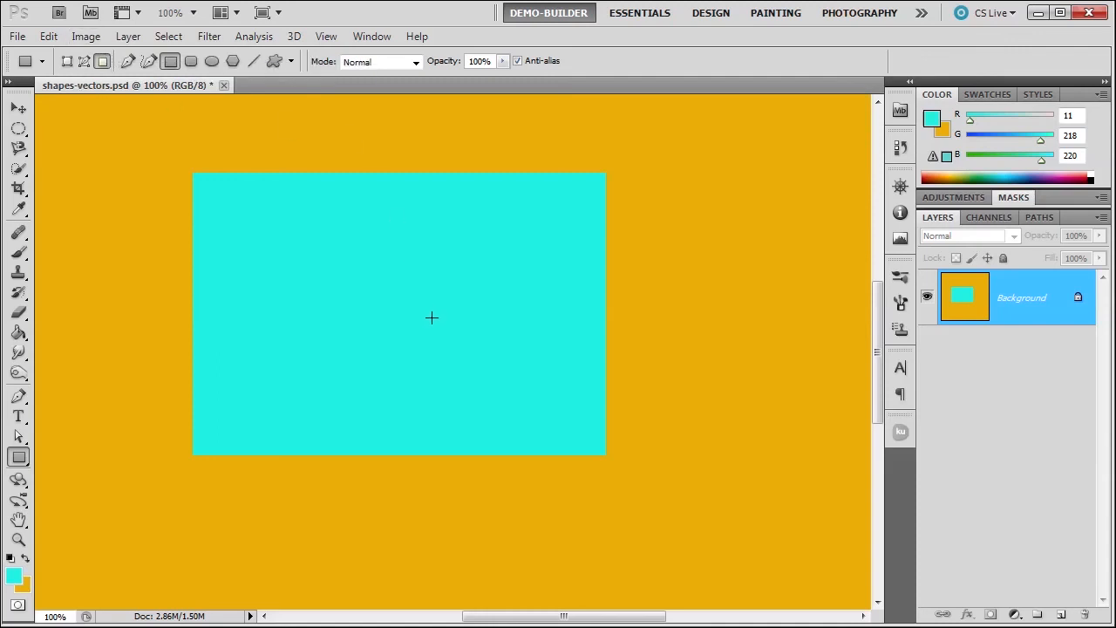
- Try to move the cyan pixel rectangle on the locked Background layer with the Move tool
key("v")
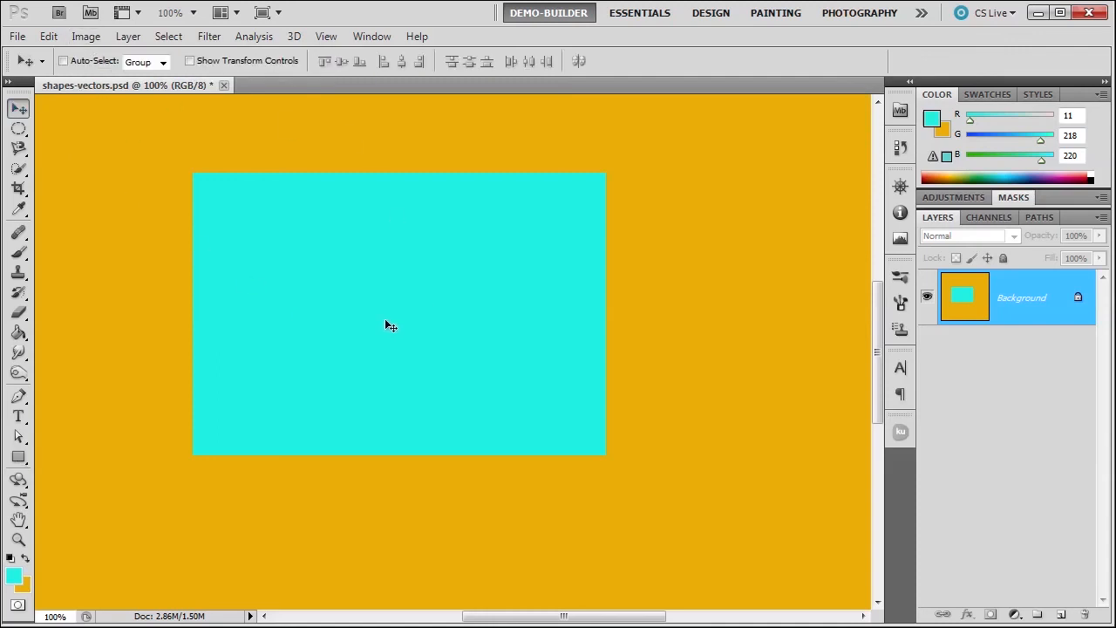
left_click(507, 269)
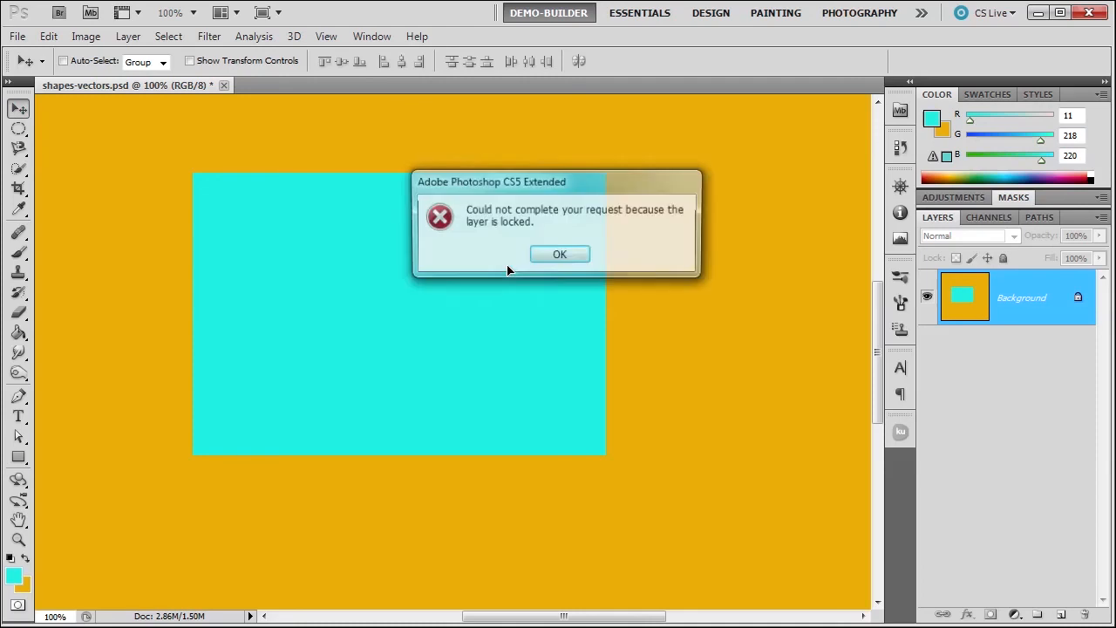
left_click(556, 261)
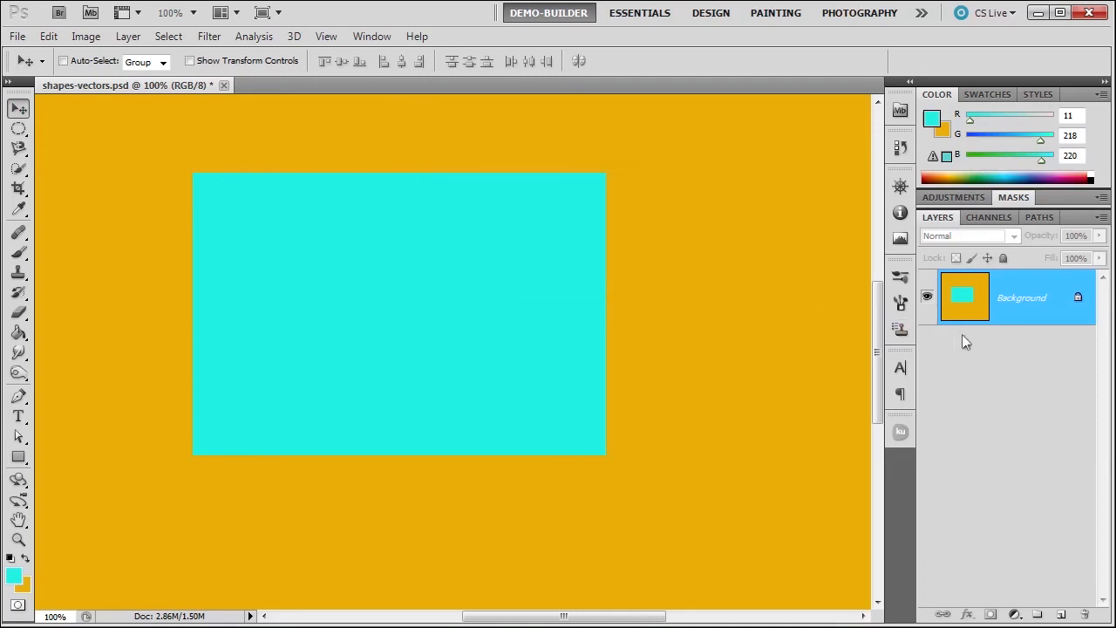
- Convert the locked Background into the regular layer Layer 0 and move its combined orange and cyan pixels around the canvas
double_click(1078, 300)
left_click(624, 197)
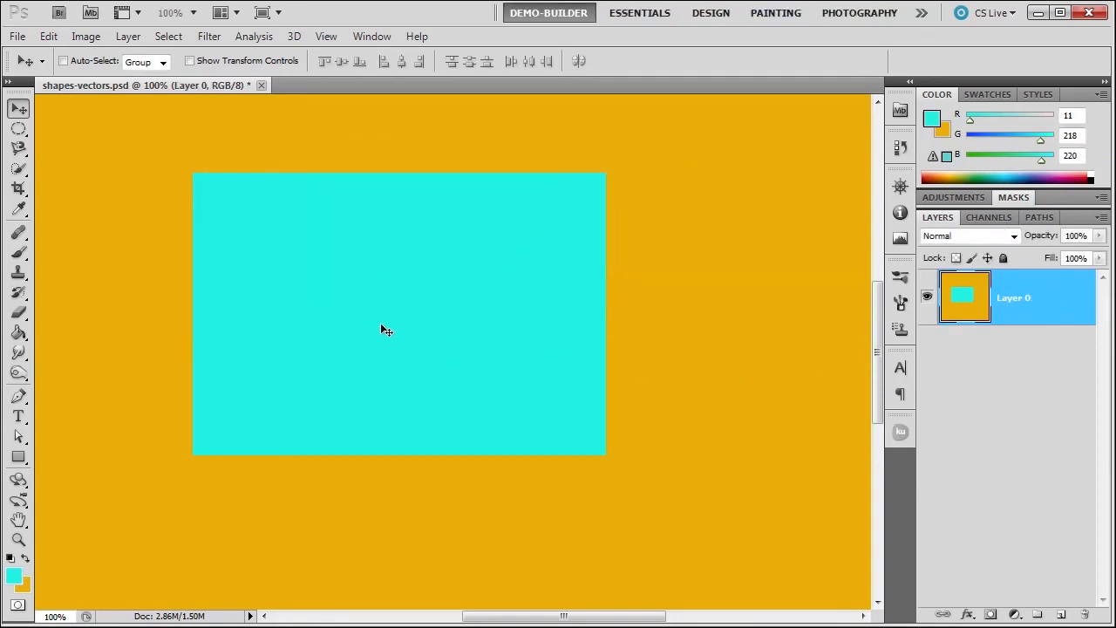
left_click_drag(381, 324, 580, 282)
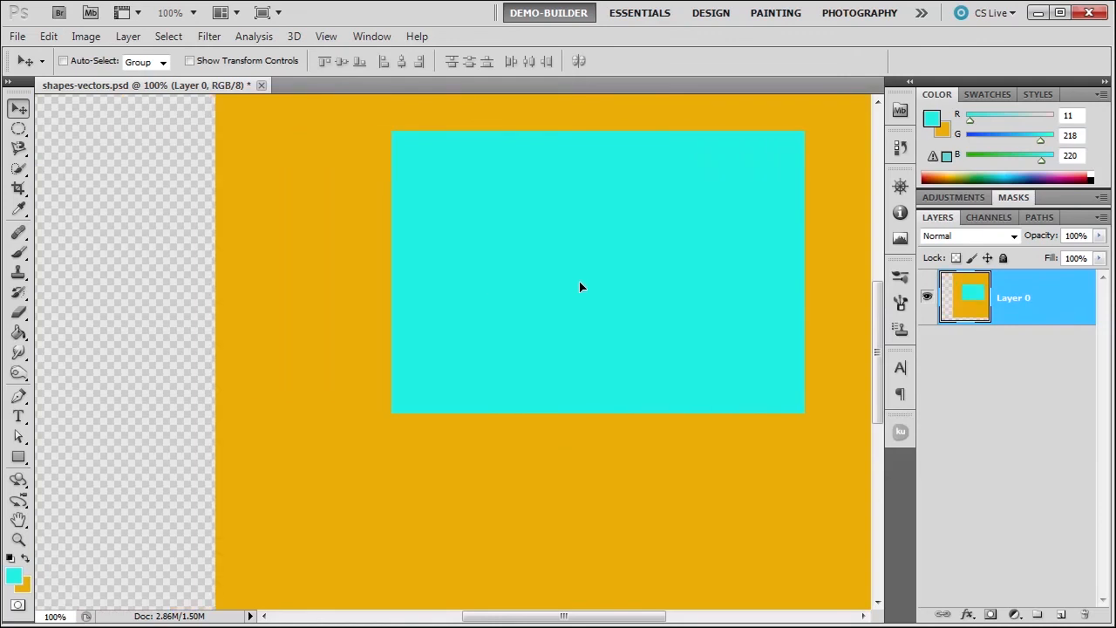
left_click_drag(493, 357, 219, 485)
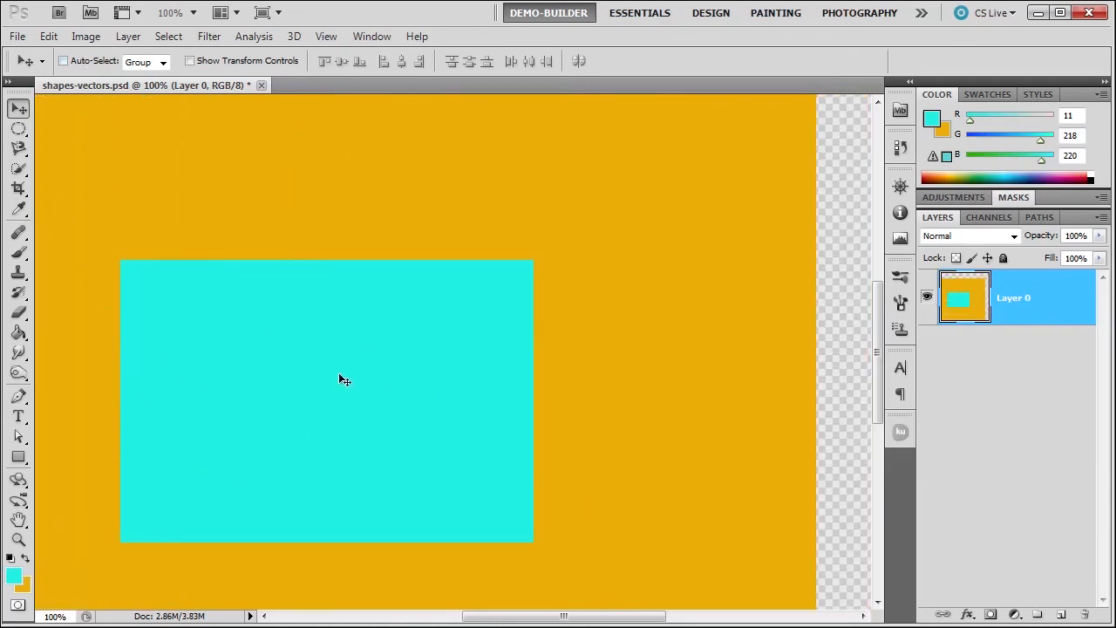
left_click_drag(222, 380, 345, 342)
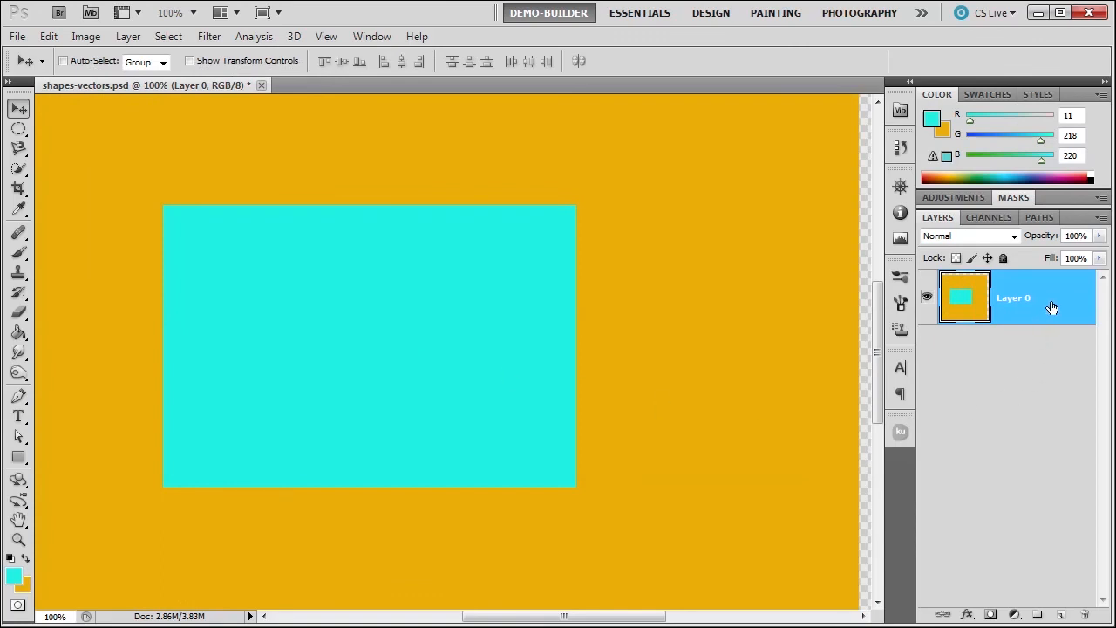
- Step back through the layer moves and the conversion to restore the locked Background layer
key("ctrl+alt+z")
key("ctrl+alt+z")
key("ctrl+alt+z")
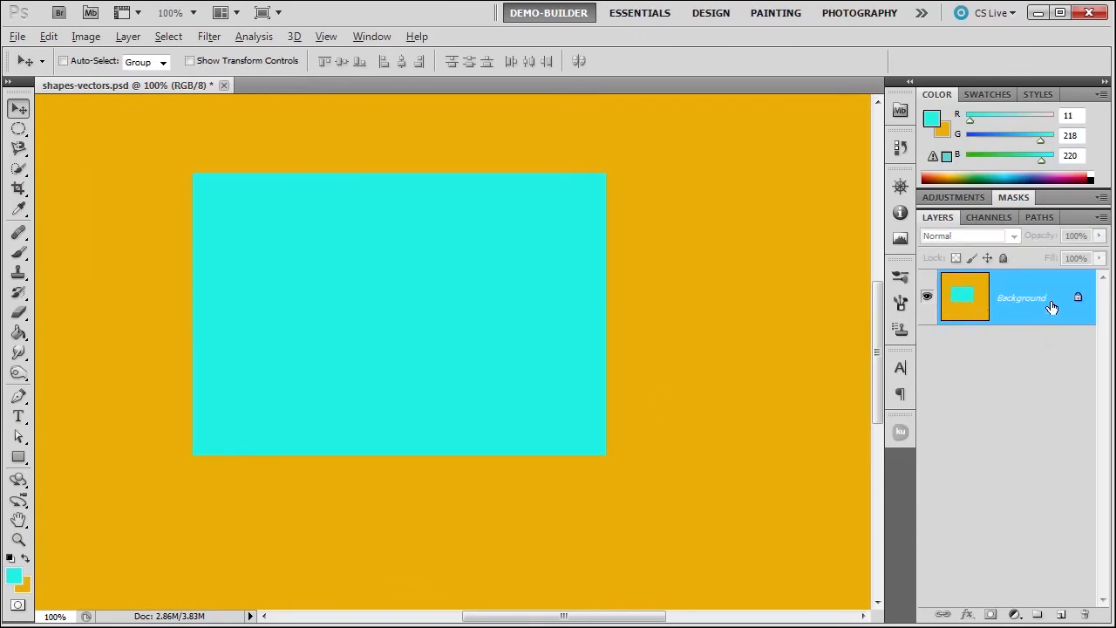